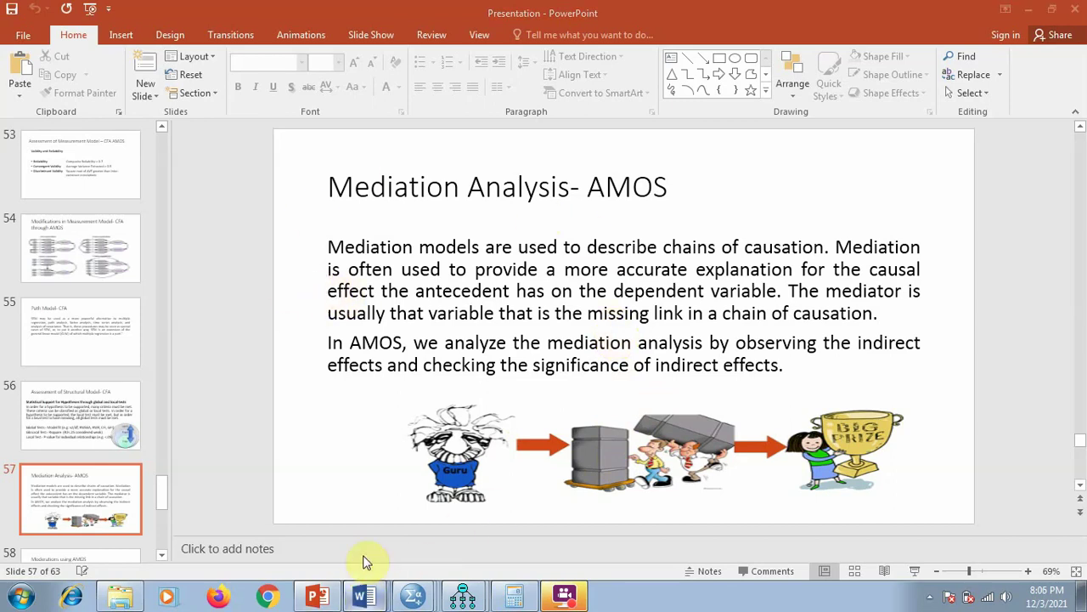
# Switch from the Mediation Analysis- AMOS slide to the Word report at Table 6.
pyautogui.hotkey('alt', 'Tab')
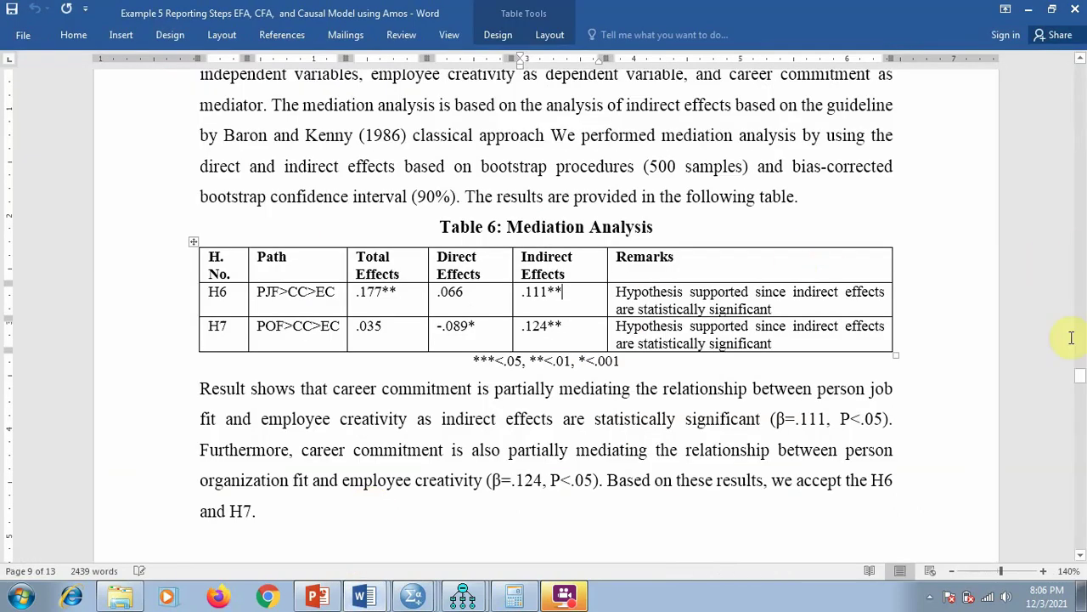
# Scroll the Word report to the theoretical model diagram with CareerCommit as mediator.
pyautogui.moveTo(1077, 381); pyautogui.dragTo(1075, 80)
pyautogui.scroll(-3, 431, 230)
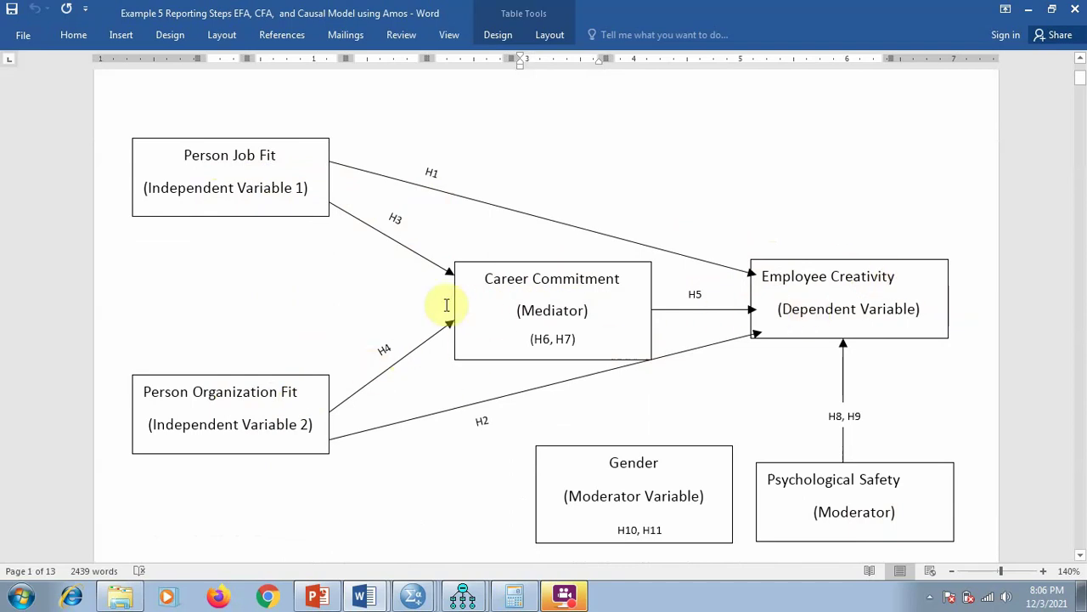
pyautogui.scroll(-10, 506, 338)
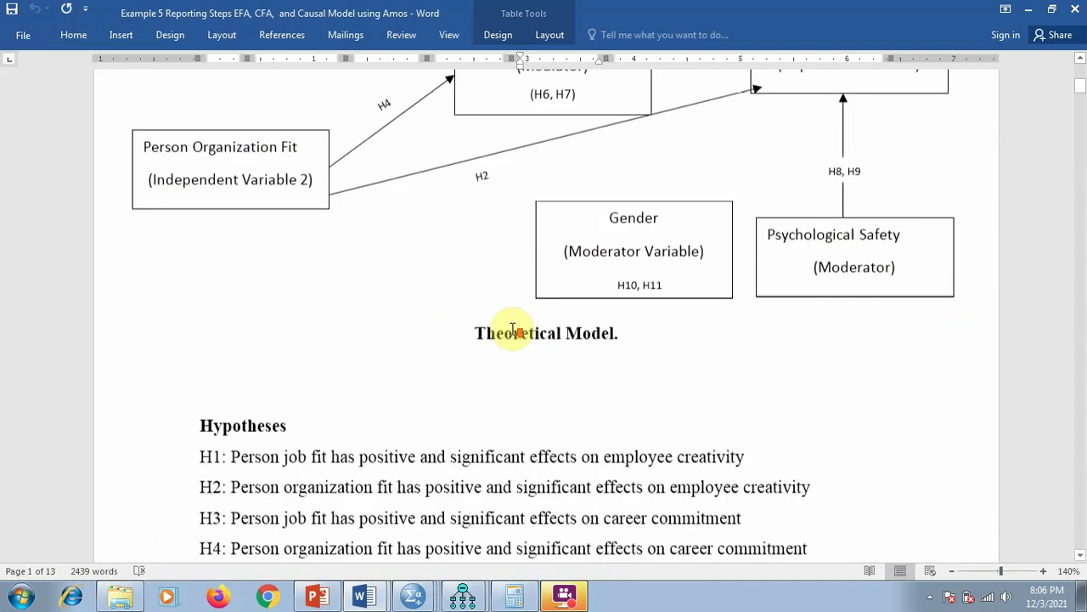
pyautogui.scroll(10, 501, 312)
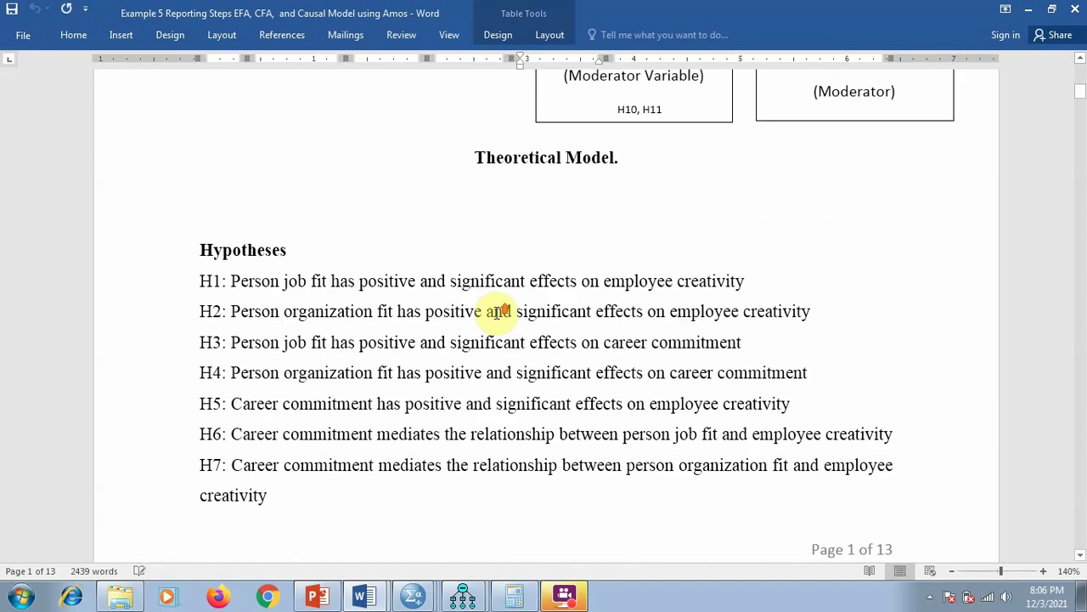
pyautogui.scroll(4, 500, 306)
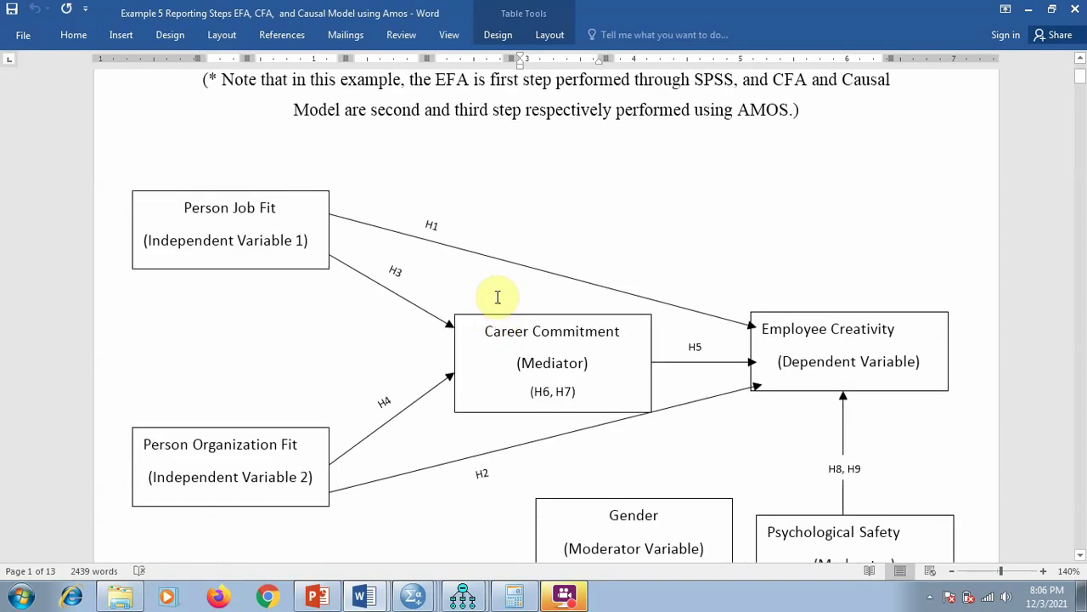
pyautogui.scroll(-3, 487, 297)
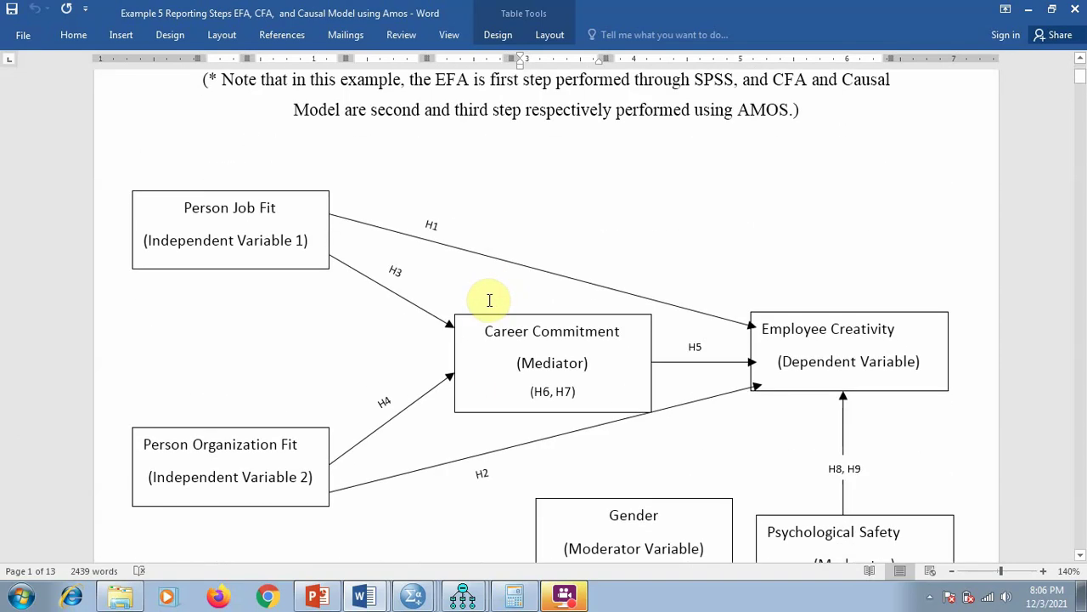
pyautogui.scroll(-3, 486, 304)
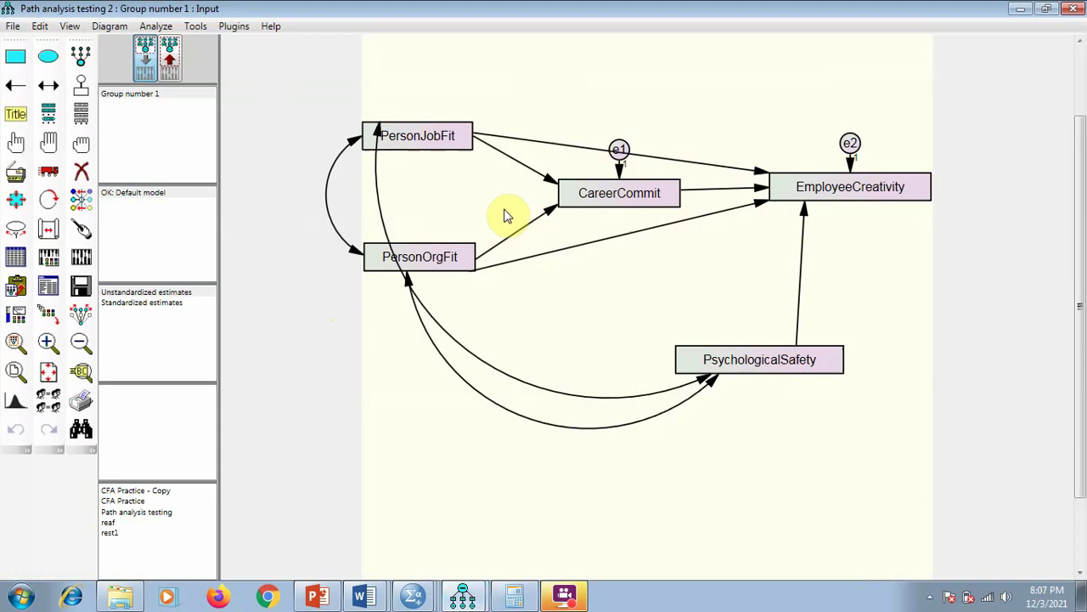
# In Analysis Properties, request indirect, direct and total effects in the output.
pyautogui.click(69, 26)
pyautogui.click(74, 66)
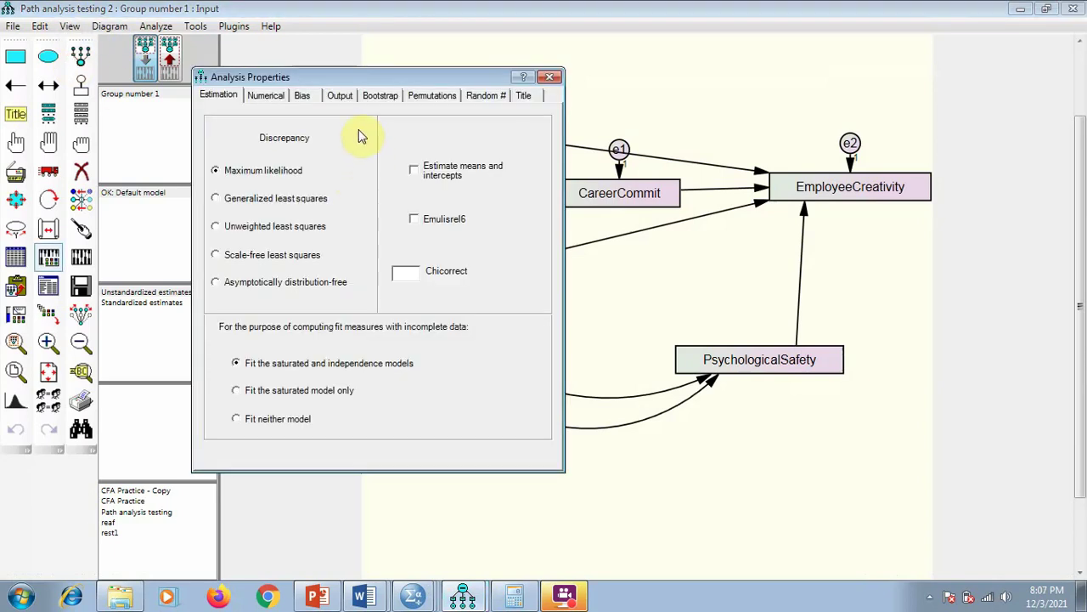
pyautogui.click(301, 96)
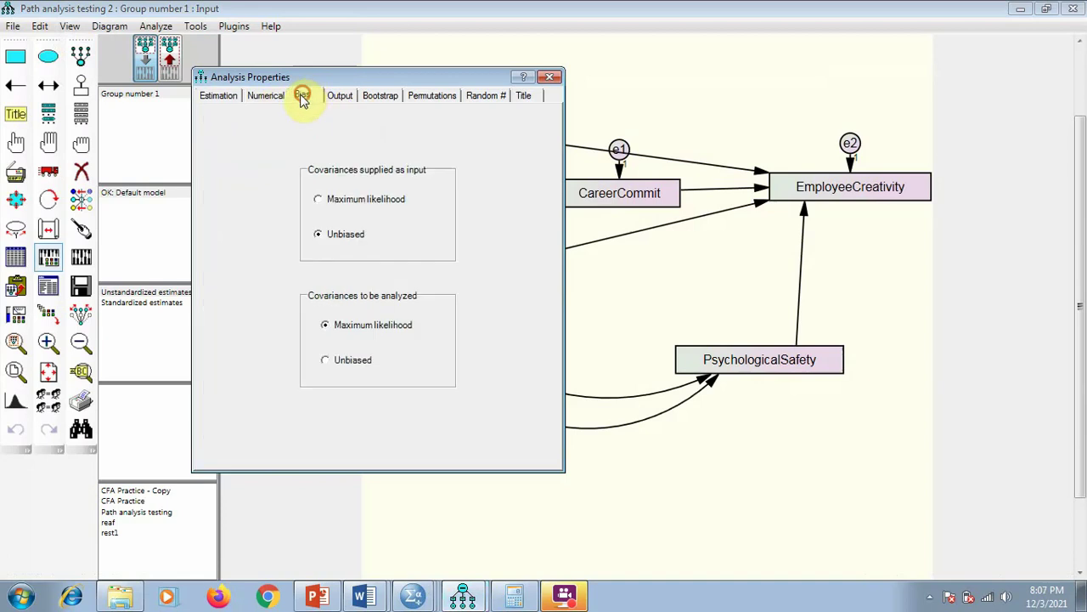
pyautogui.click(342, 96)
pyautogui.click(440, 147)
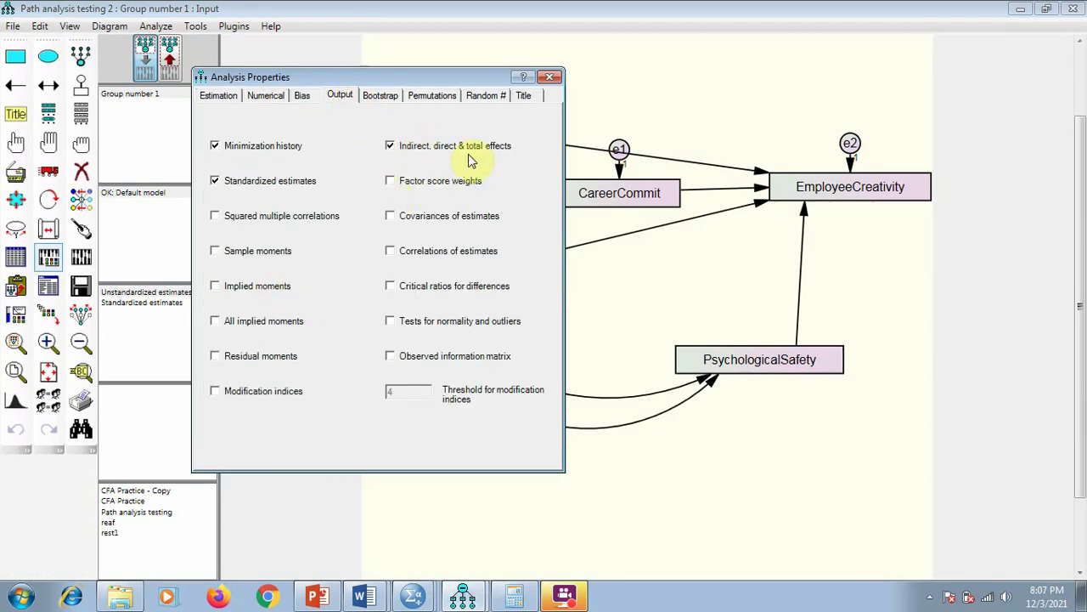
# Enable bootstrapping with 2000 samples and 90% bias-corrected confidence intervals.
pyautogui.click(302, 96)
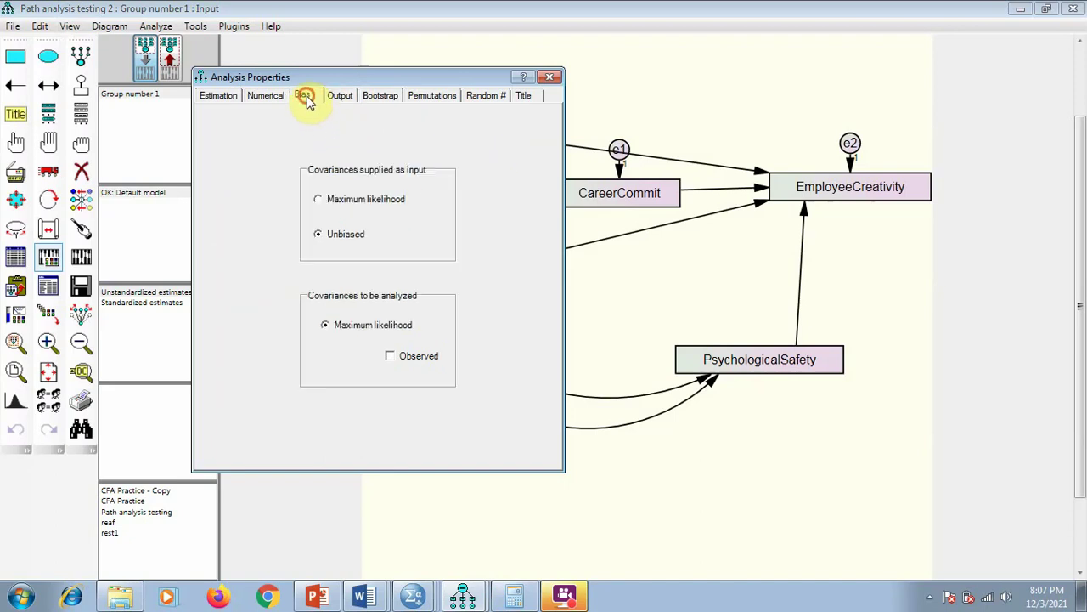
pyautogui.click(381, 95)
pyautogui.click(255, 146)
pyautogui.click(232, 215)
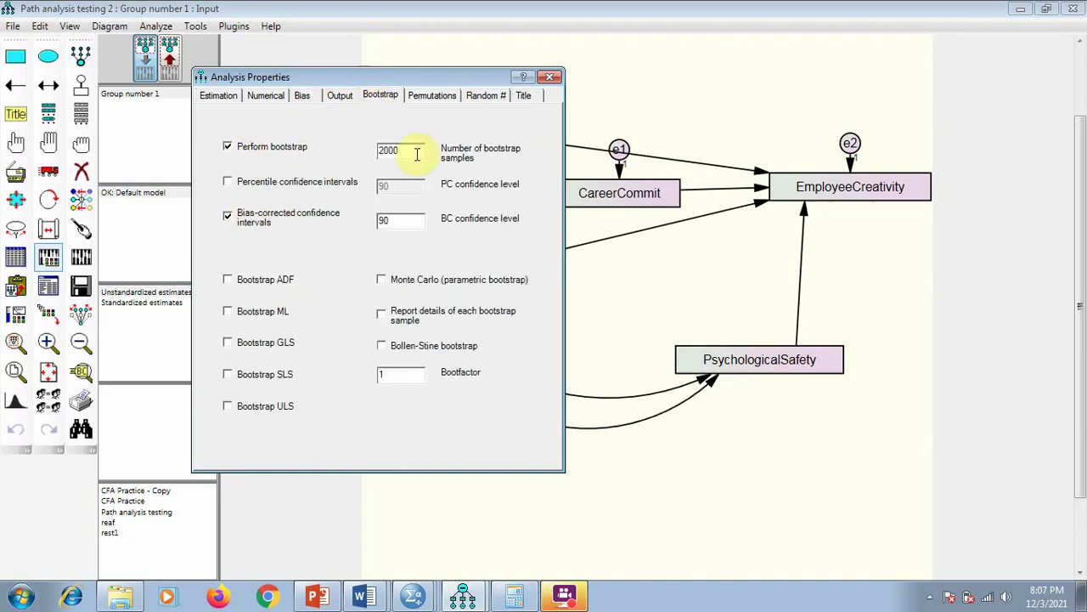
pyautogui.moveTo(416, 153); pyautogui.dragTo(360, 152)
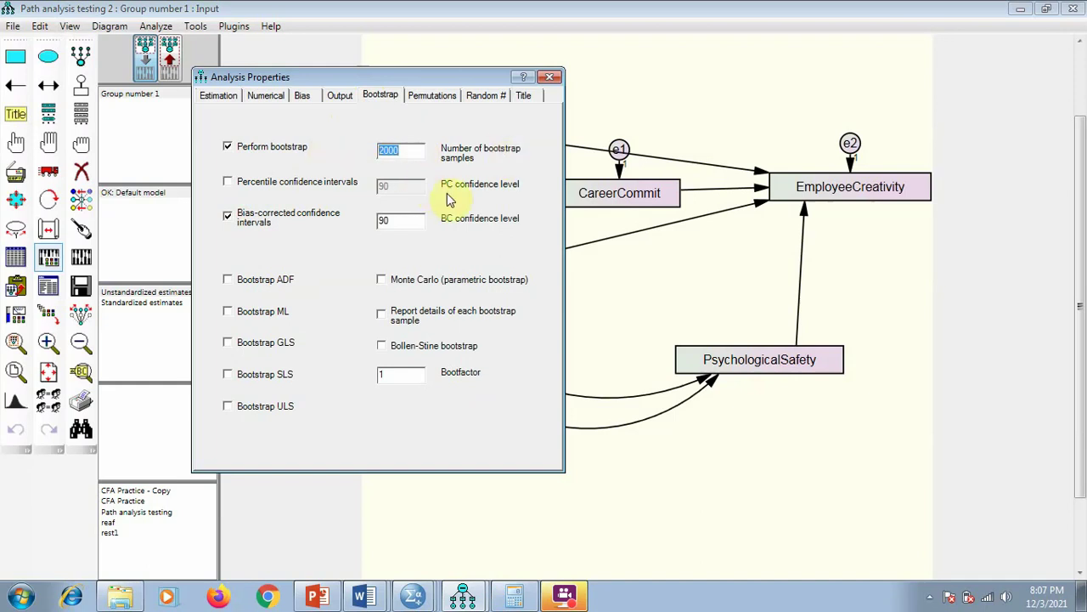
pyautogui.click(382, 218)
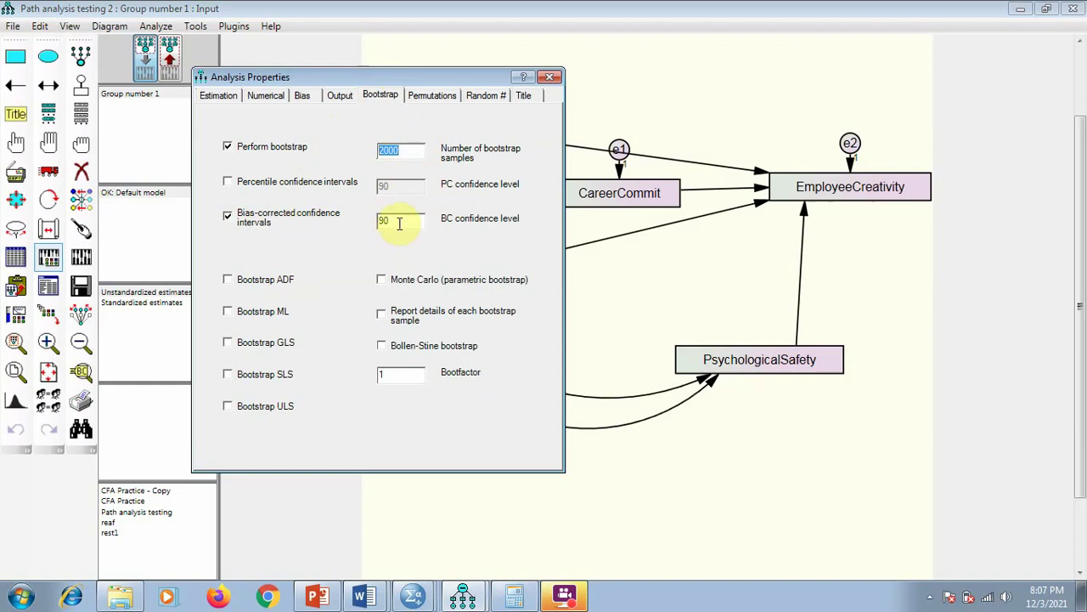
pyautogui.click(550, 78)
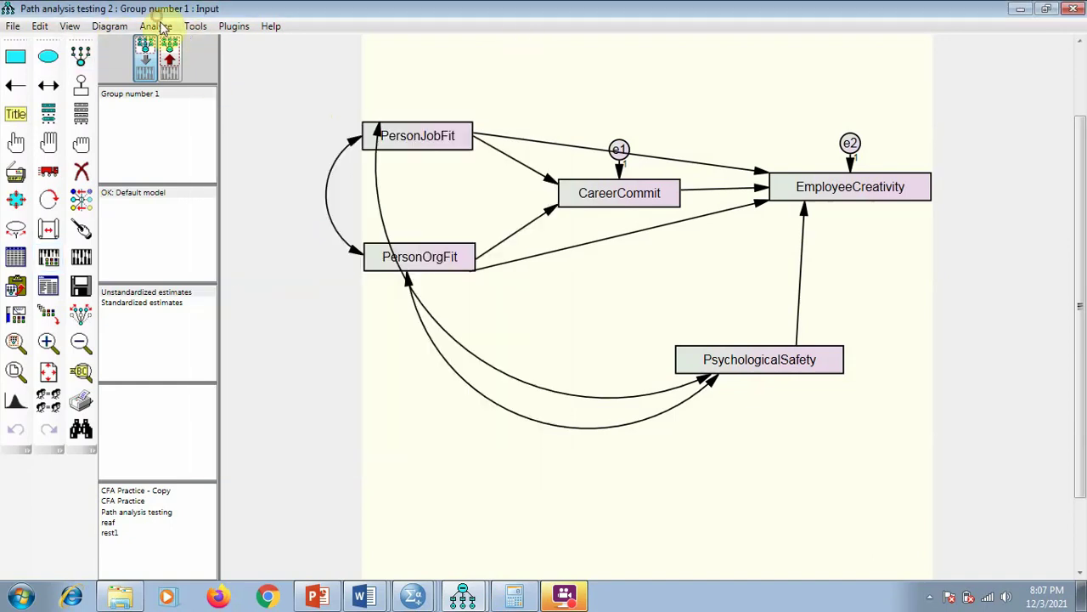
# Calculate estimates and view the Model Fit output (CMIN 29.691, CFI .936, RMSEA .281).
pyautogui.click(173, 47)
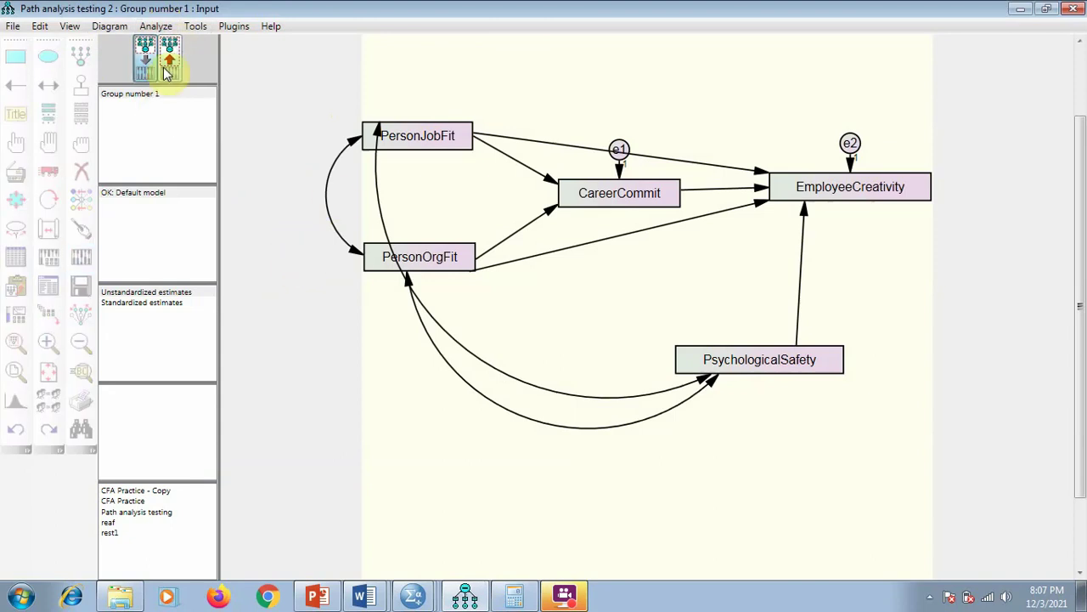
pyautogui.click(70, 34)
pyautogui.click(80, 213)
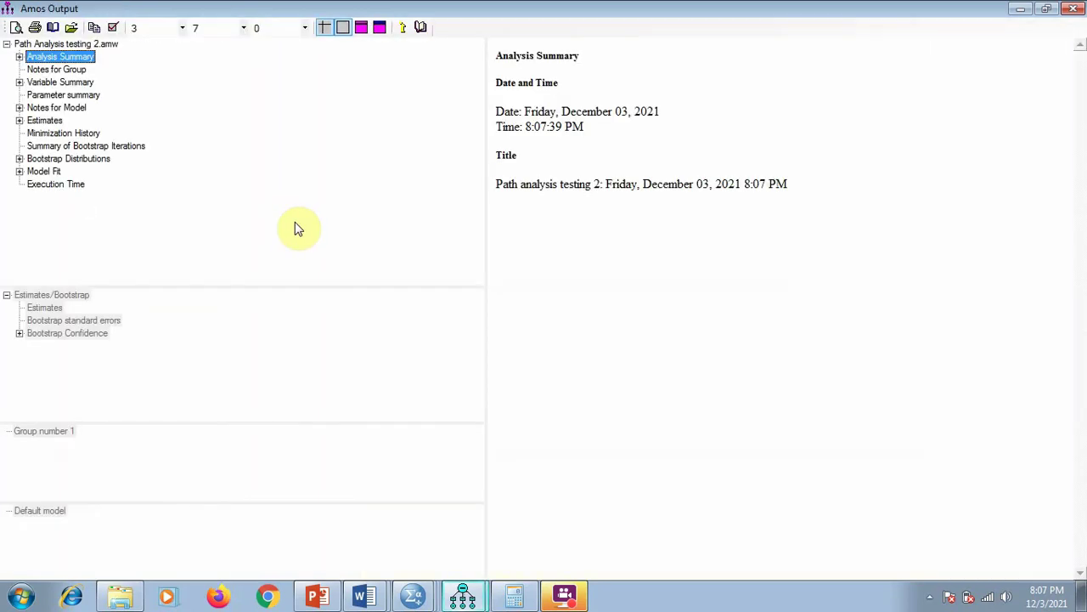
pyautogui.click(50, 174)
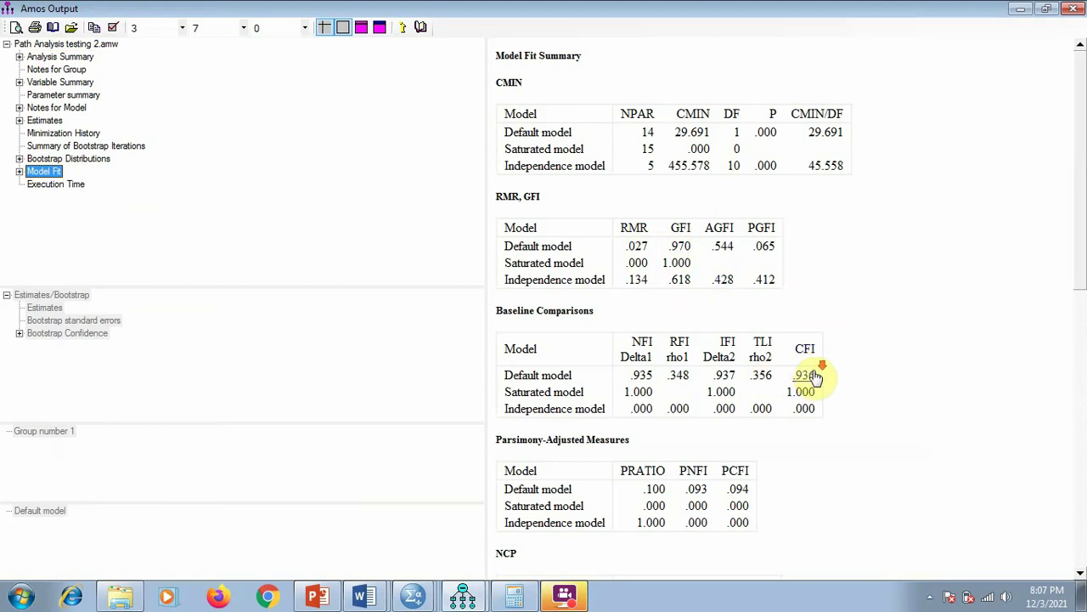
pyautogui.click(896, 394)
pyautogui.scroll(-5, 895, 399)
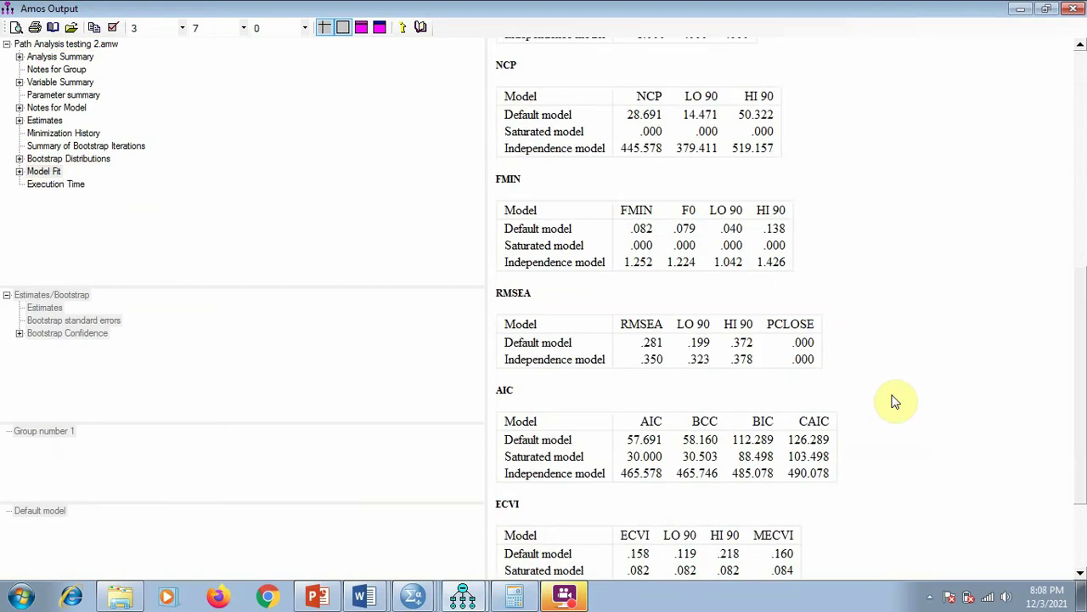
pyautogui.scroll(-2, 711, 374)
pyautogui.scroll(7, 711, 374)
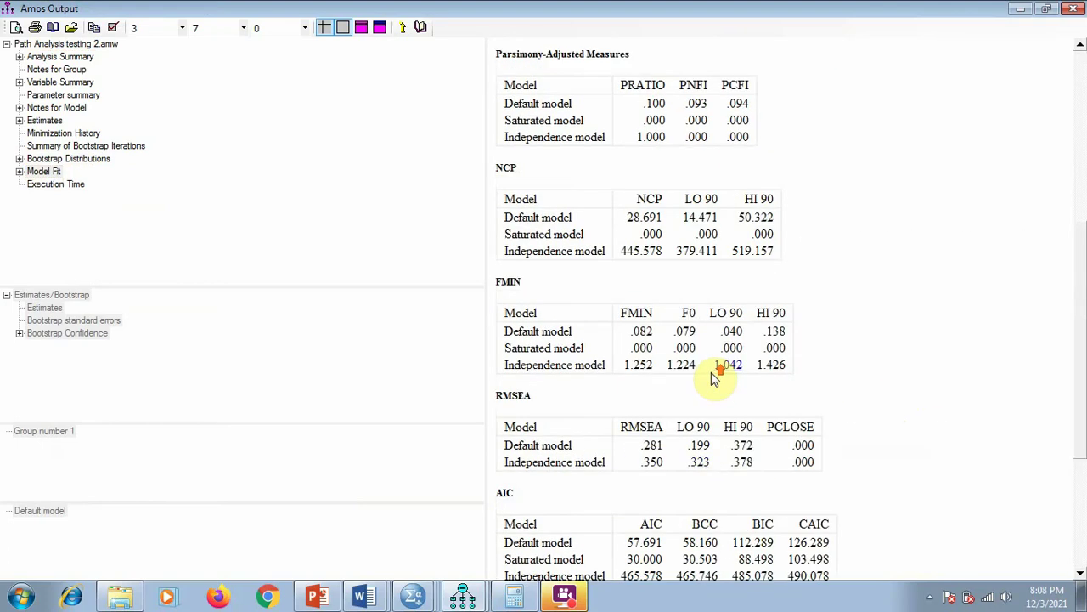
# Review the Total, Direct and Indirect Effects matrices, then return to Word.
pyautogui.click(20, 123)
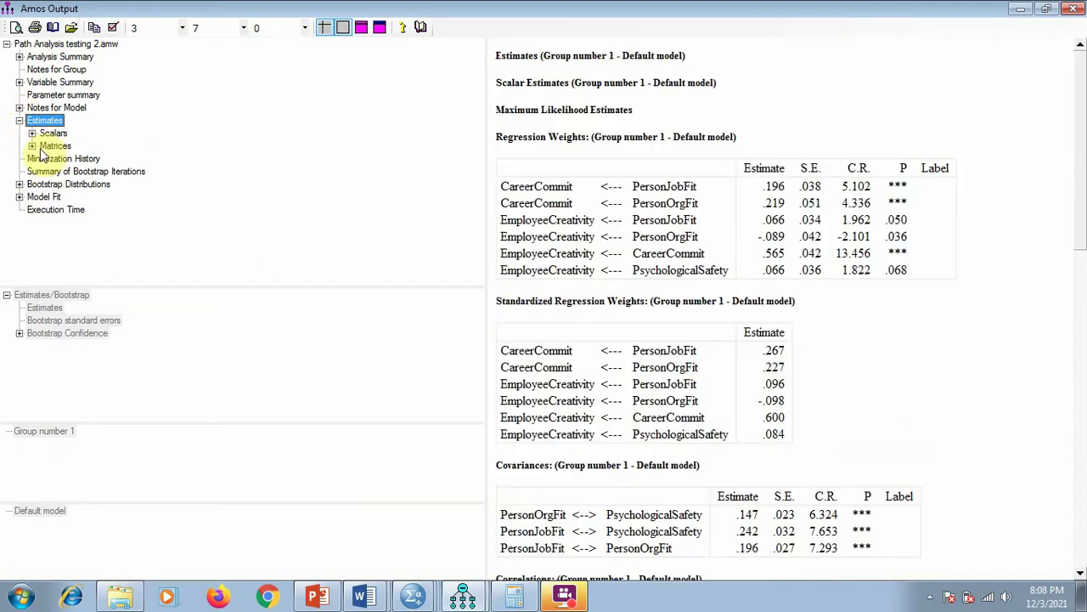
pyautogui.click(54, 146)
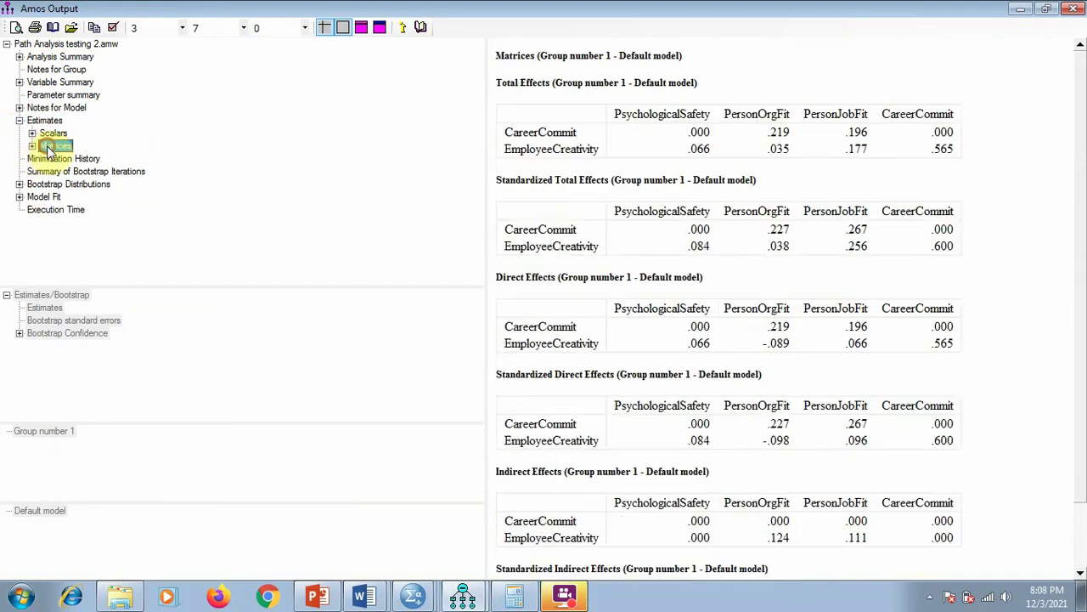
pyautogui.click(31, 147)
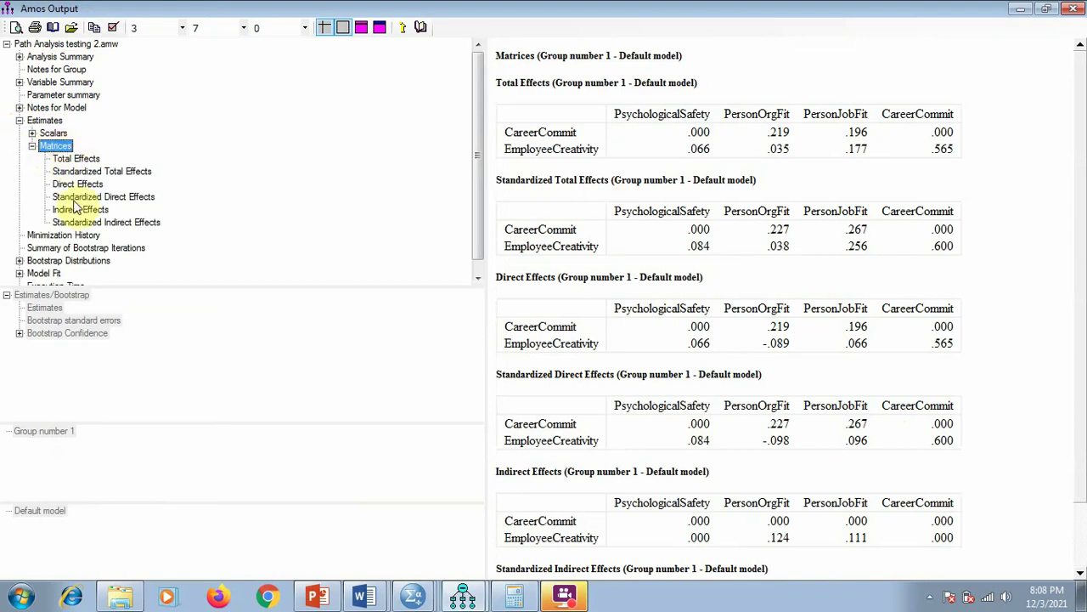
pyautogui.click(78, 159)
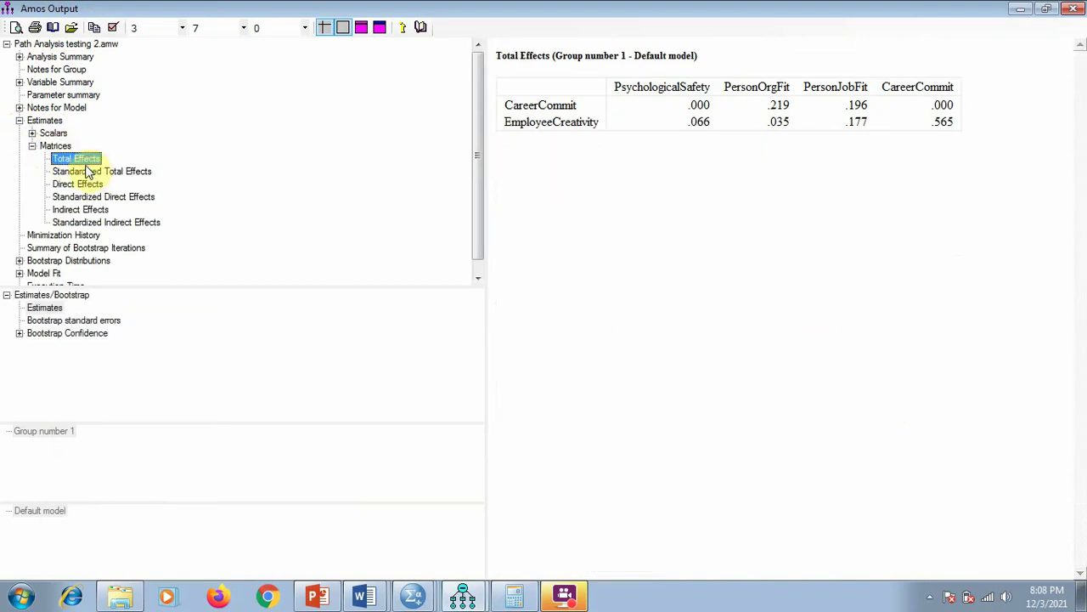
pyautogui.click(85, 184)
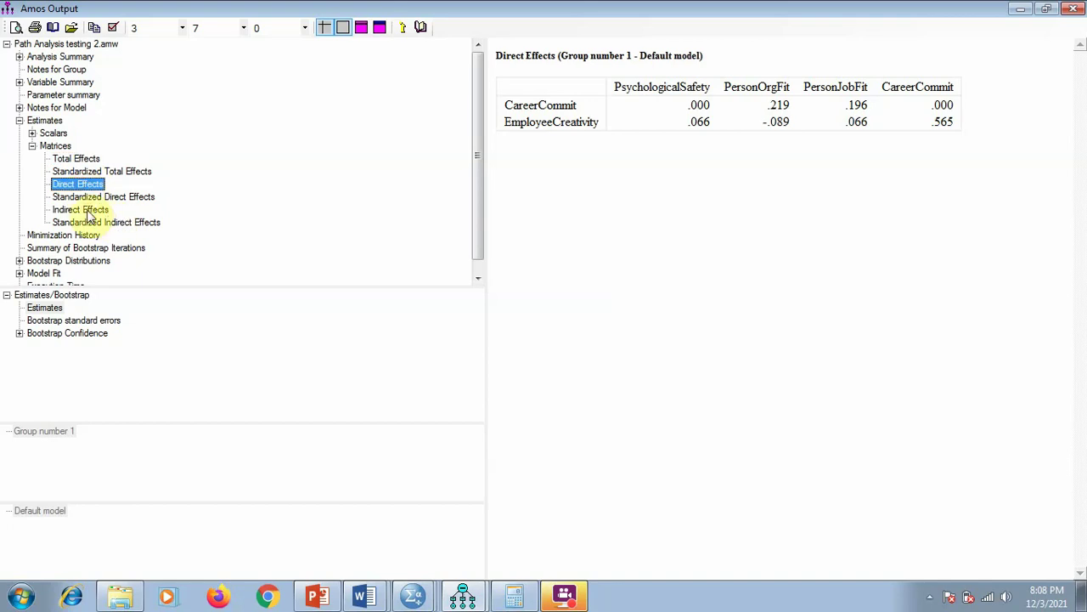
pyautogui.click(90, 211)
pyautogui.click(80, 159)
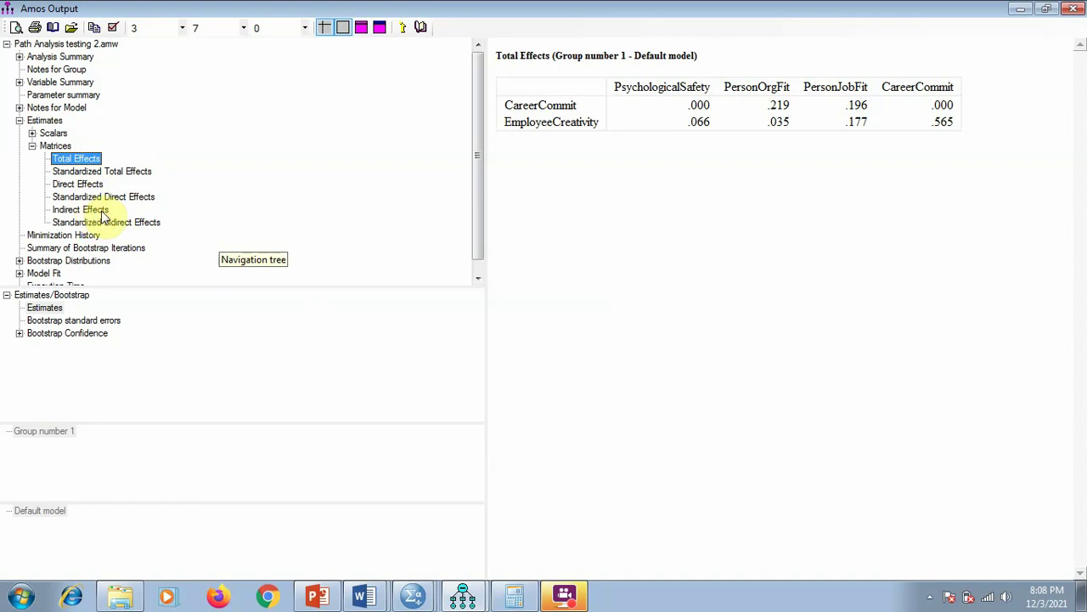
pyautogui.click(365, 597)
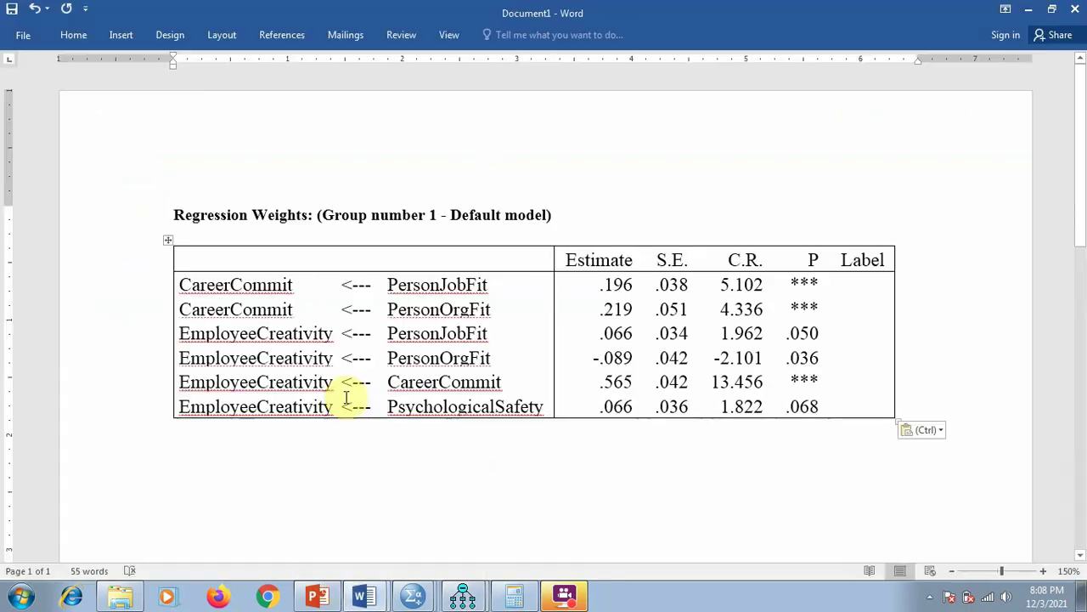
# Create a new Word document and insert a five-column, four-row table.
pyautogui.hotkey('ctrl', 'n')
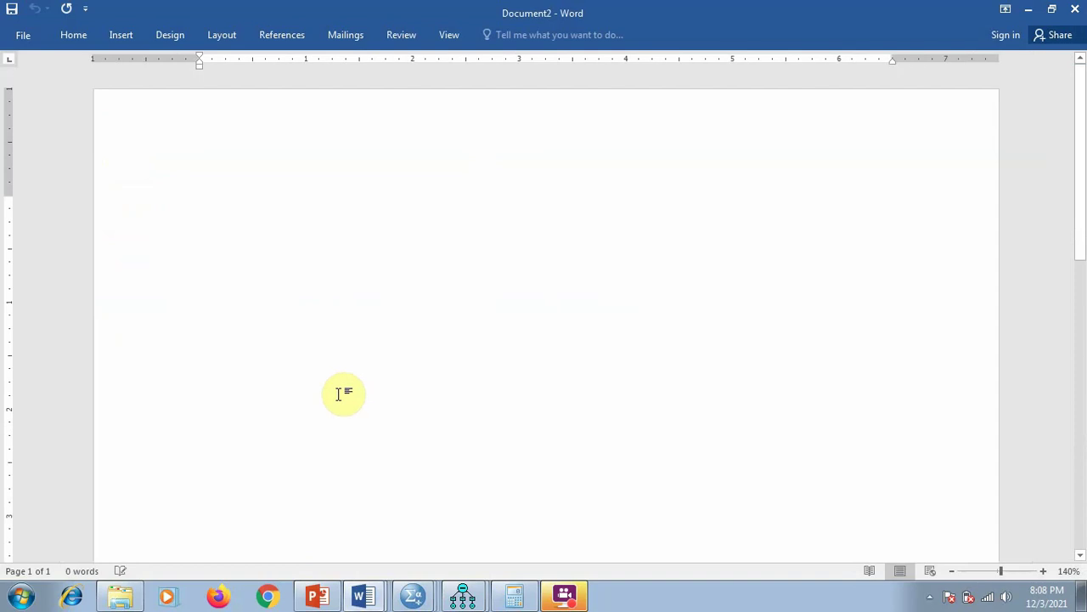
pyautogui.click(120, 37)
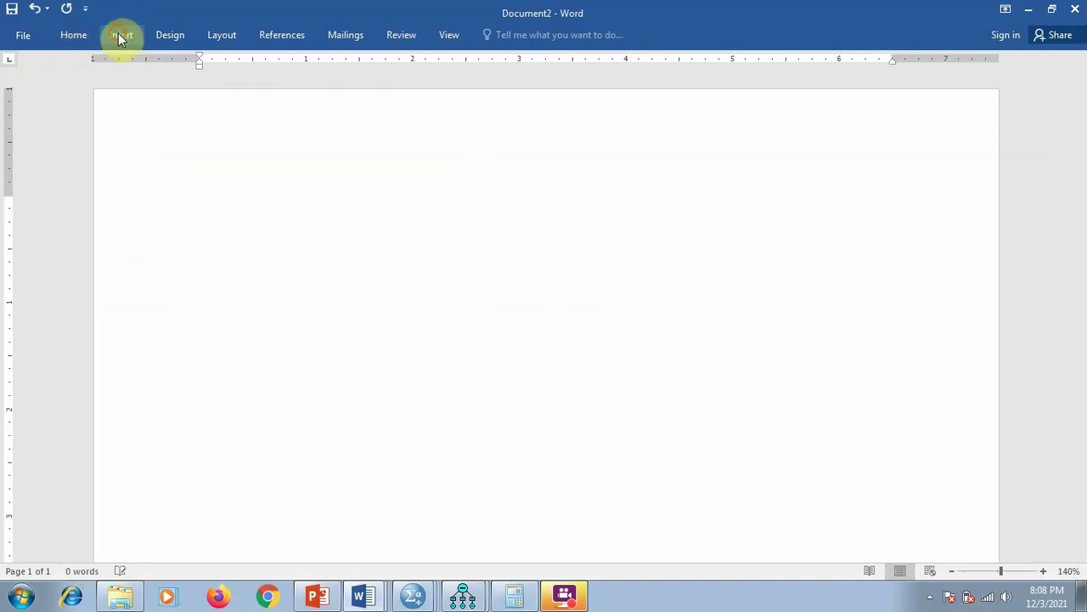
pyautogui.click(98, 96)
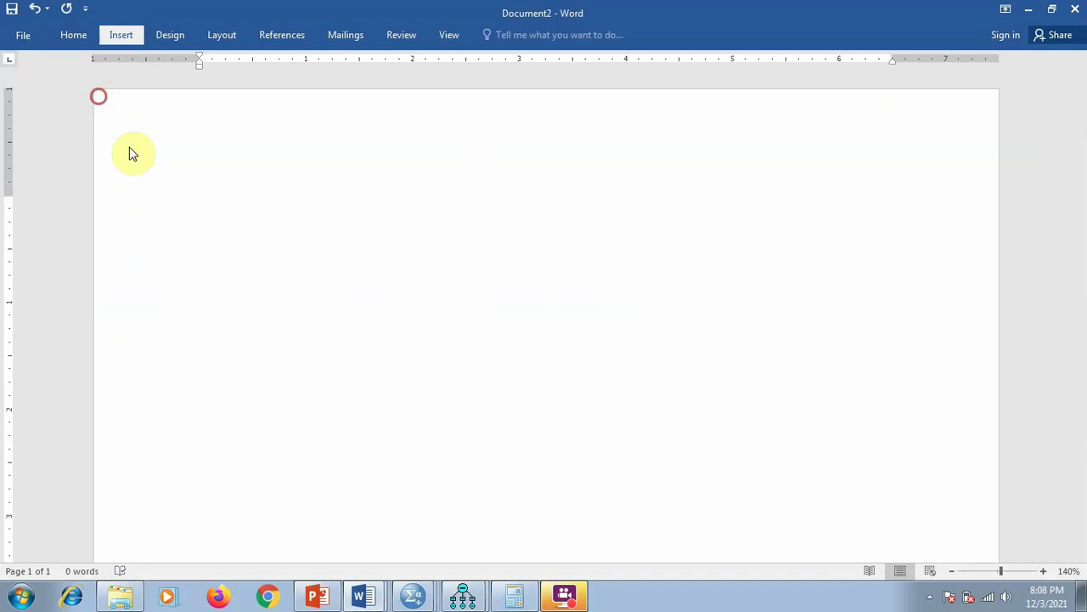
pyautogui.click(167, 170)
# Type the Direct Effects, Indirect Effects and Total Effects headers and the PJF>CC>EC row label.
pyautogui.write('Direct Effects')
pyautogui.press('Tab')
pyautogui.write('Indirect Effects')
pyautogui.press('Tab')
pyautogui.write('Total Effects')
pyautogui.press('Tab')
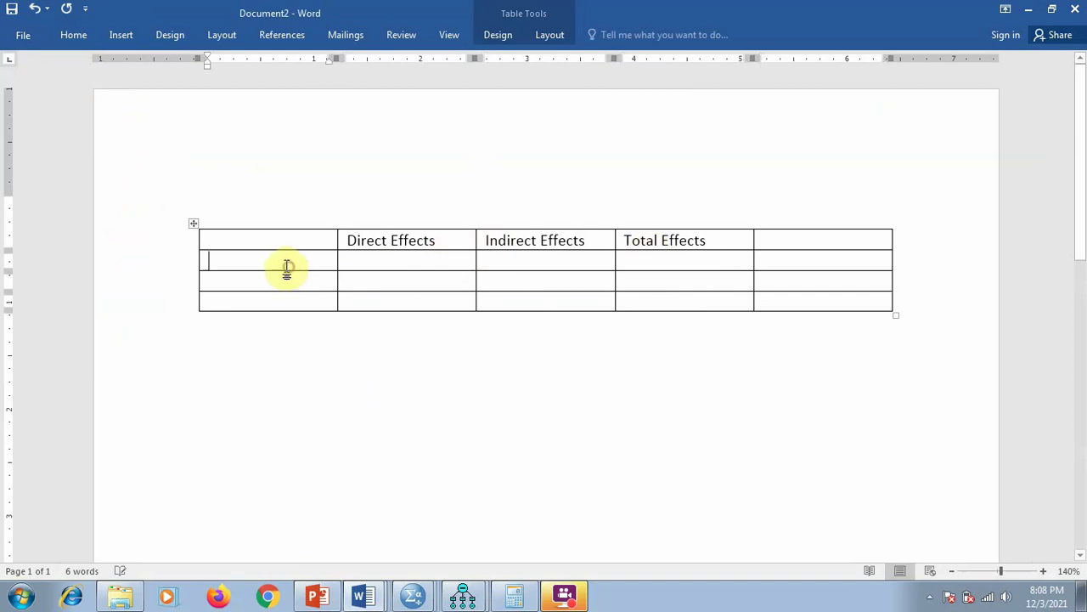
pyautogui.write('PJF')
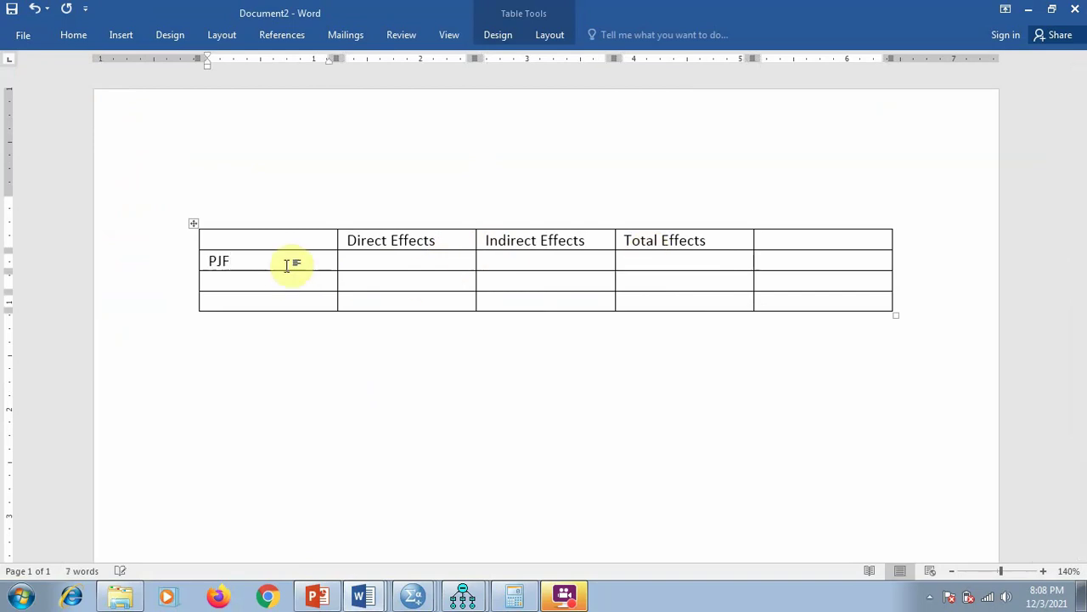
pyautogui.write('>CC')
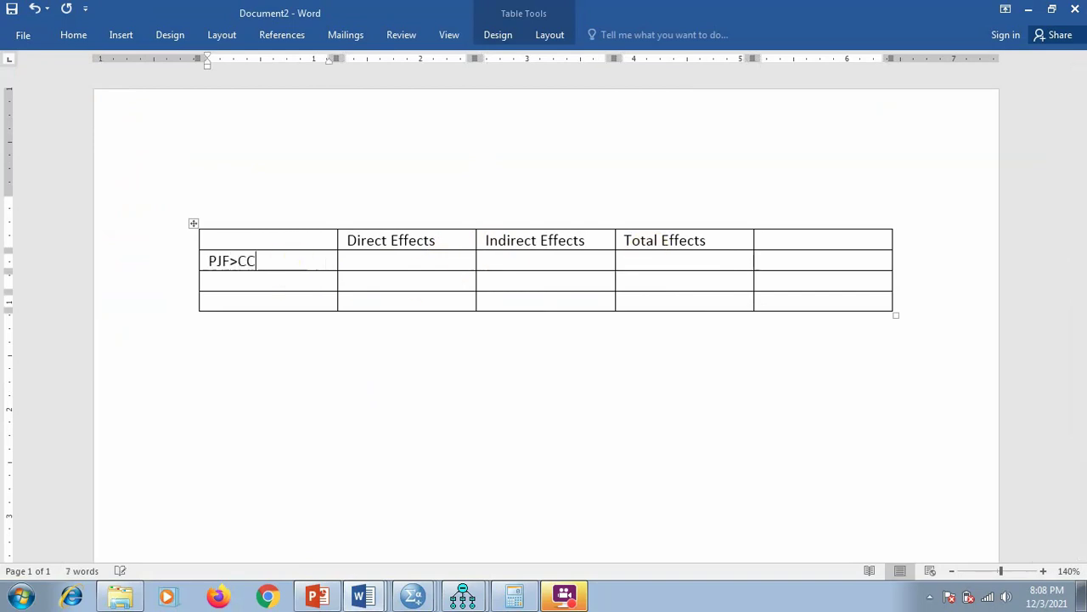
pyautogui.write('>EC')
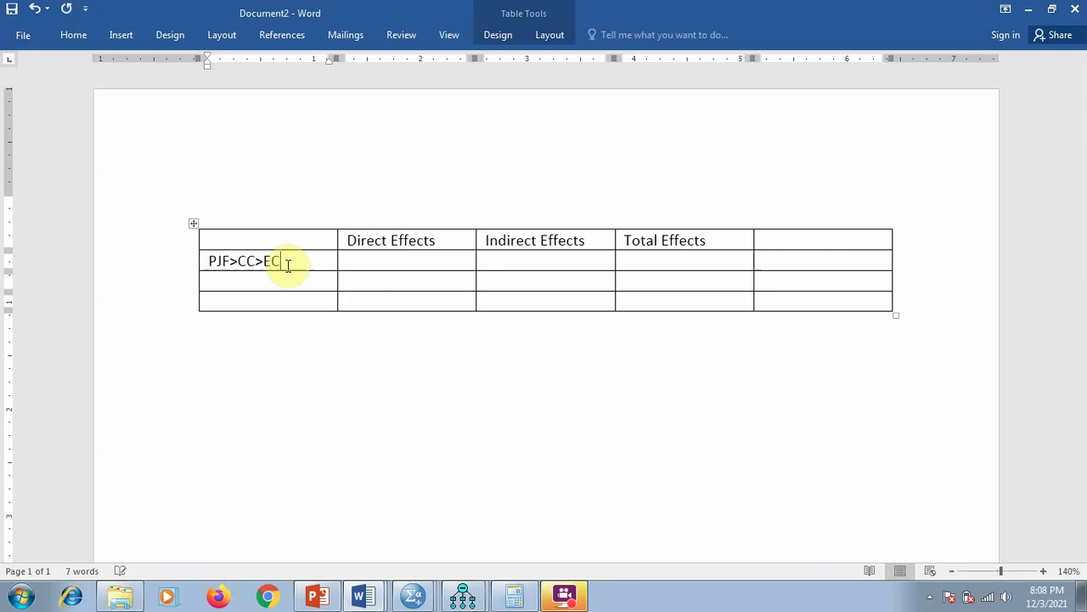
# Copy the PJF>CC>EC label into the next row and change it to POF>CC>EC.
pyautogui.moveTo(288, 265); pyautogui.dragTo(208, 261)
pyautogui.hotkey('ctrl', 'c')
pyautogui.click(241, 283)
pyautogui.hotkey('ctrl', 'v')
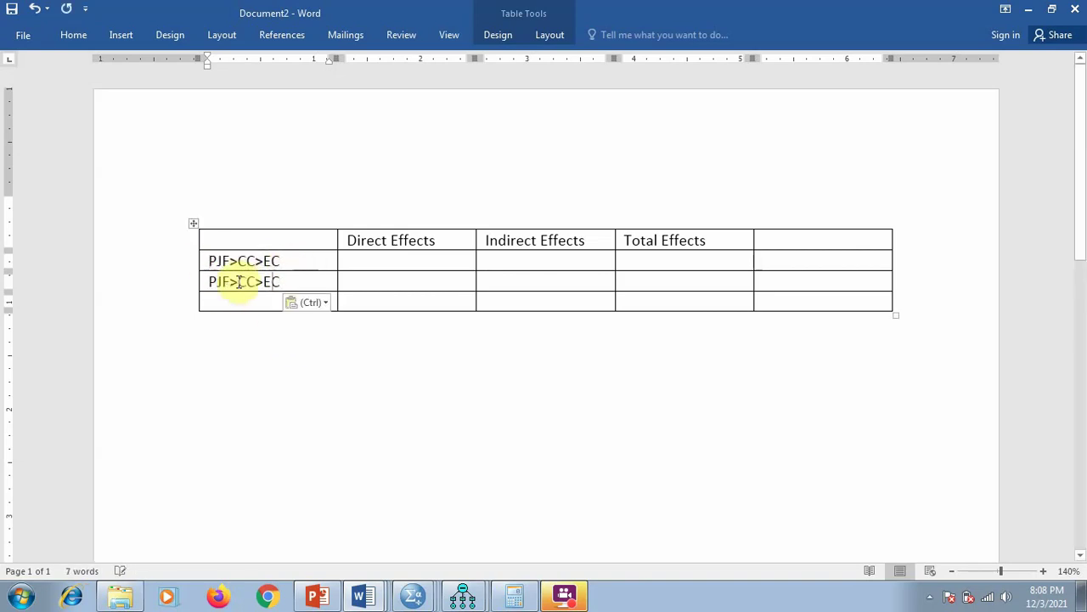
pyautogui.click(218, 283)
pyautogui.press('BackSpace')
pyautogui.write('O')
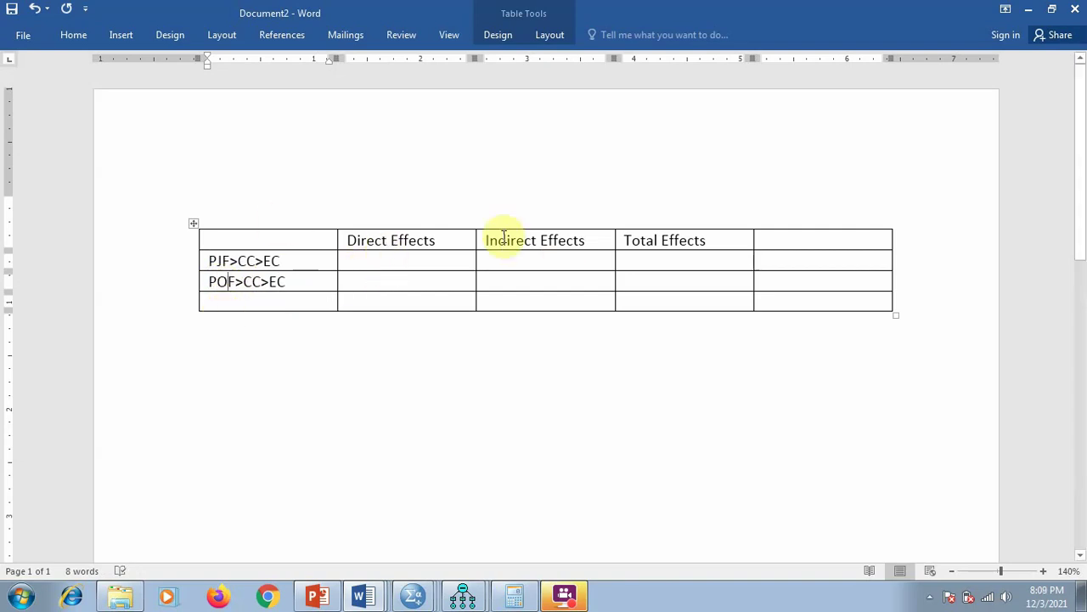
# Add a Baron and Kenny title line above the table.
pyautogui.click(404, 242)
pyautogui.click(509, 240)
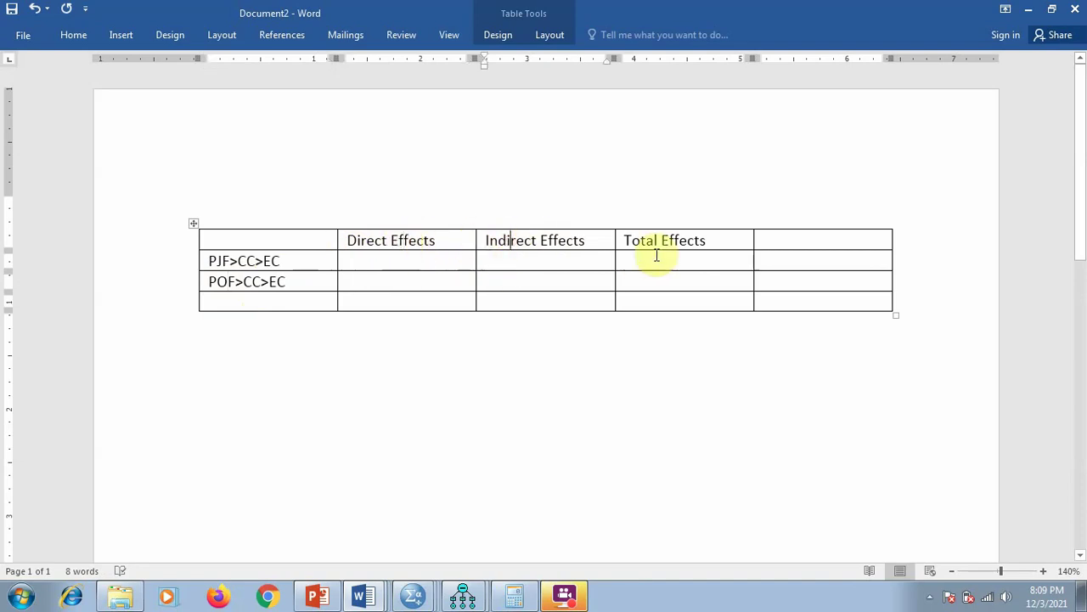
pyautogui.click(661, 239)
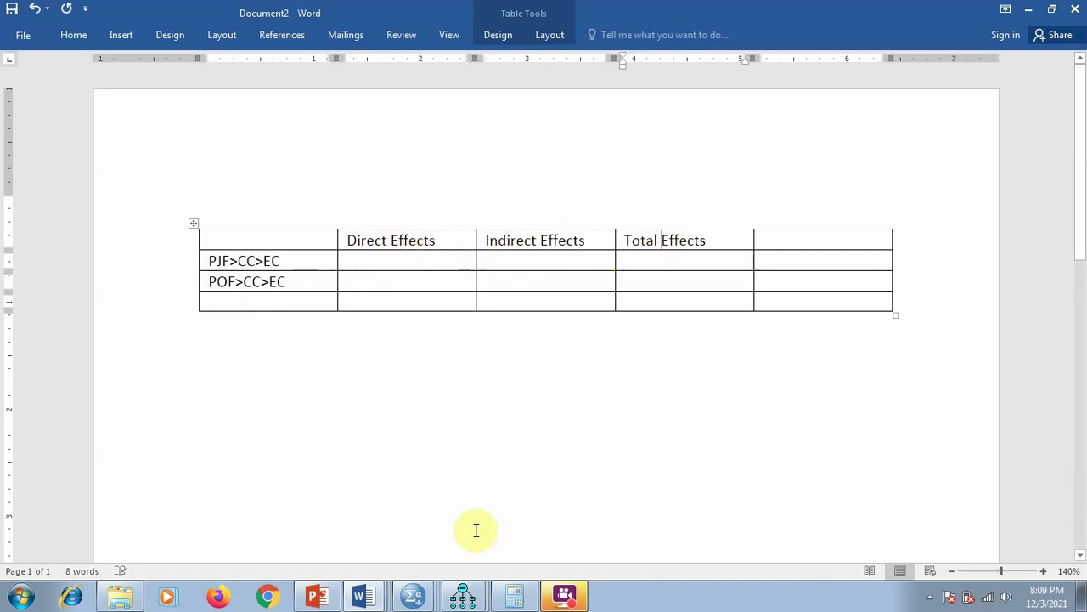
pyautogui.click(397, 200)
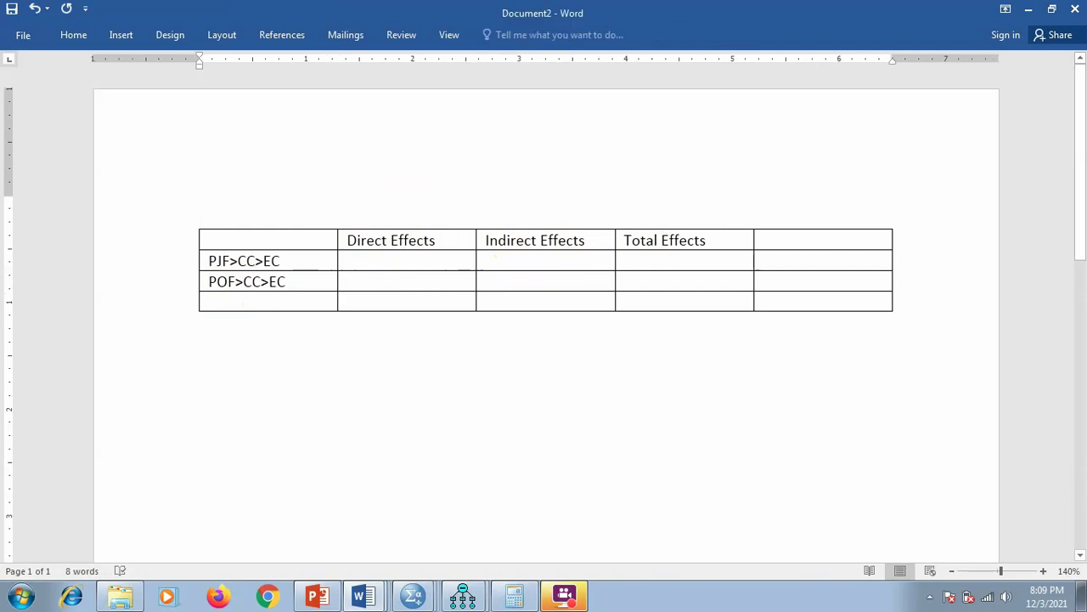
pyautogui.press('Return')
pyautogui.write('Baron and Kke')
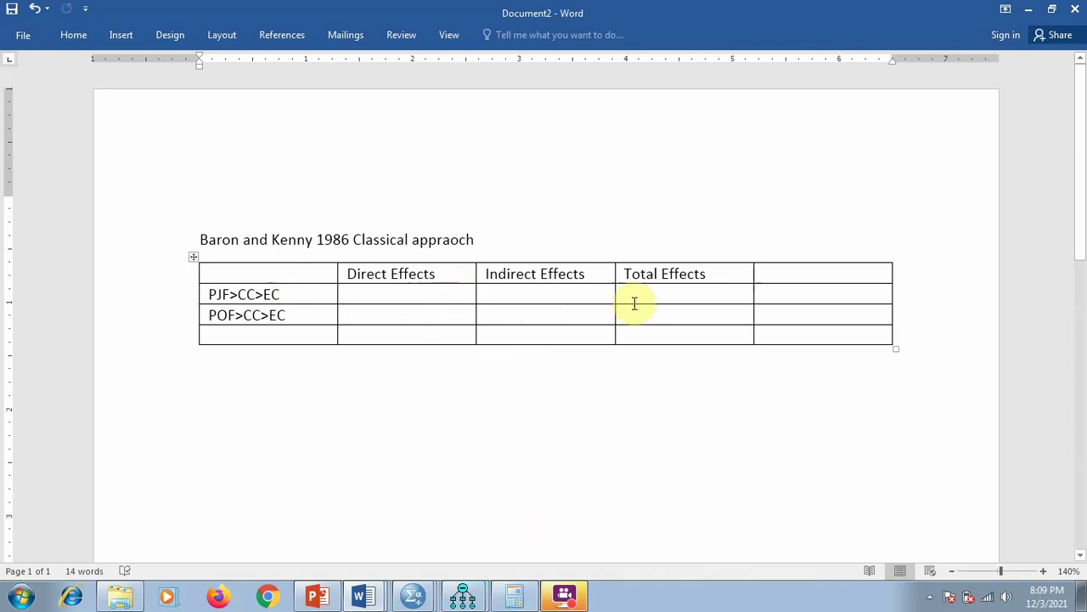
pyautogui.click(462, 601)
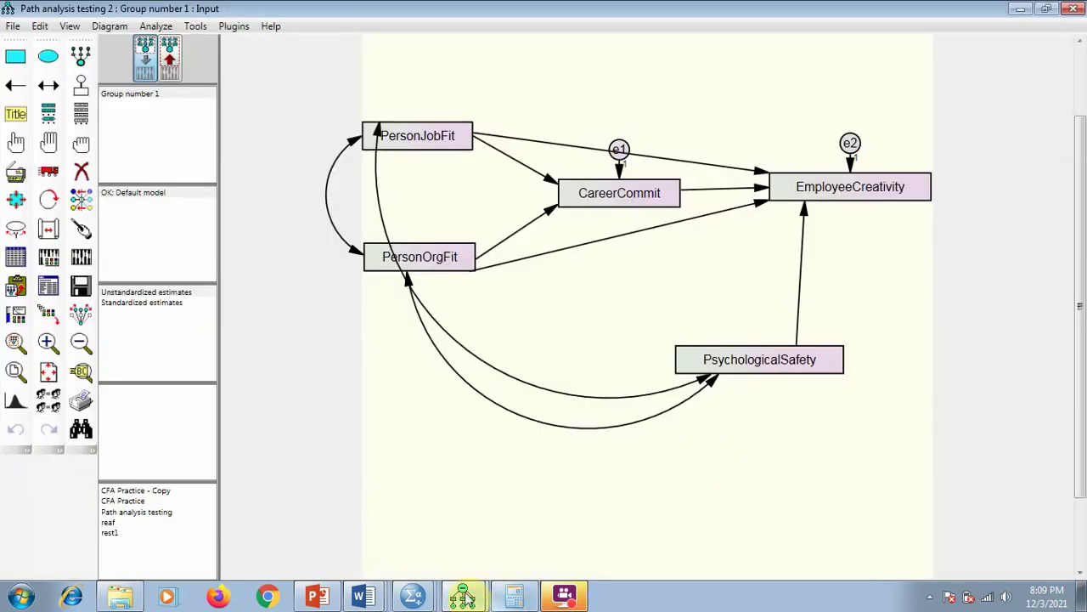
pyautogui.click(464, 597)
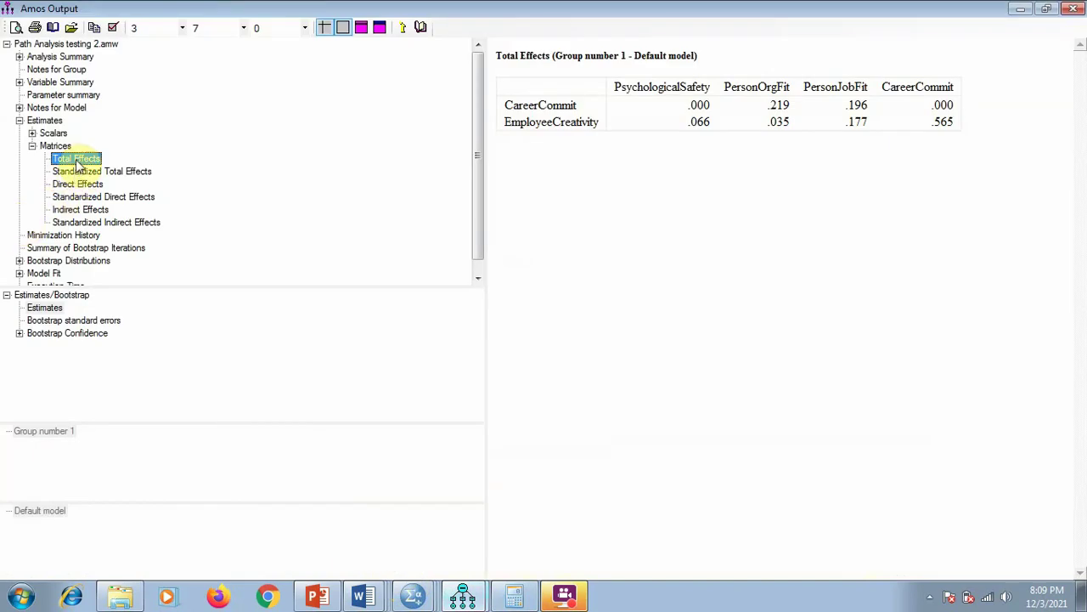
# Enter .177 from the Amos Total Effects table as the PJF>CC>EC total effect.
pyautogui.click(51, 146)
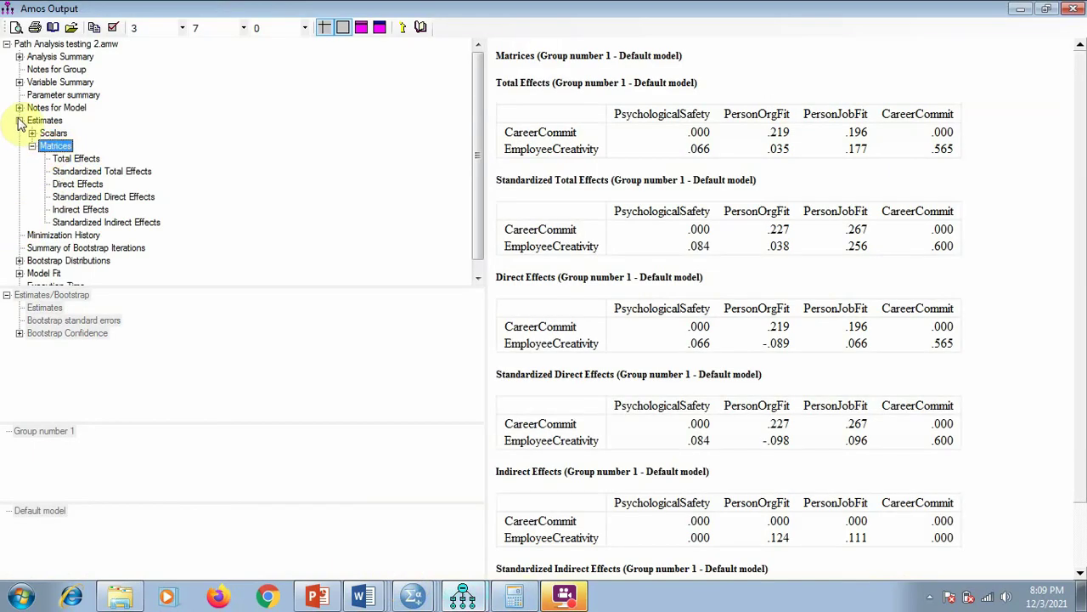
pyautogui.click(19, 120)
pyautogui.click(19, 120)
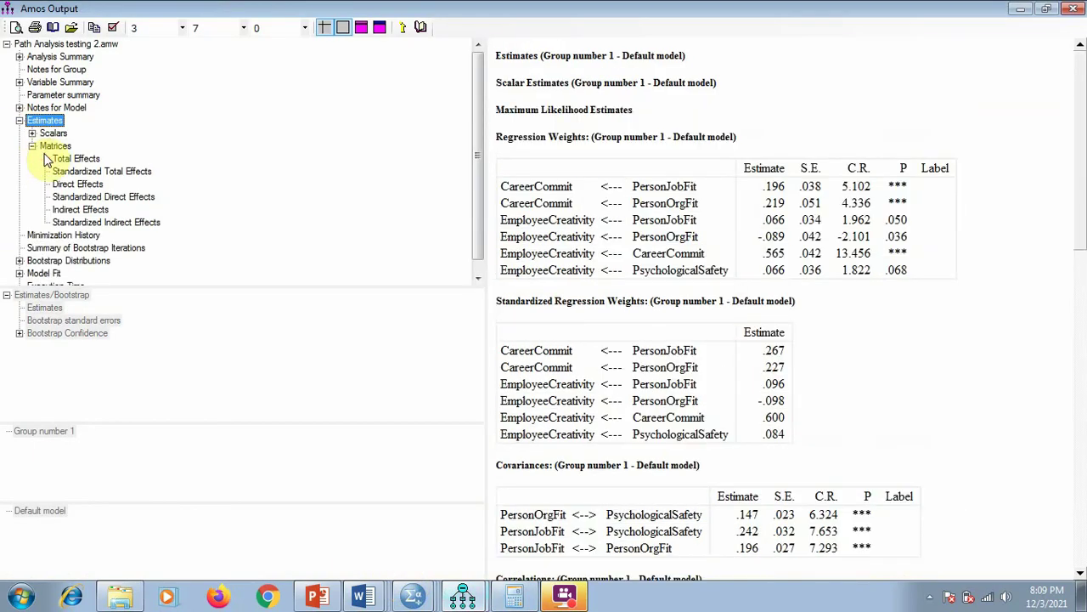
pyautogui.click(38, 148)
pyautogui.click(85, 158)
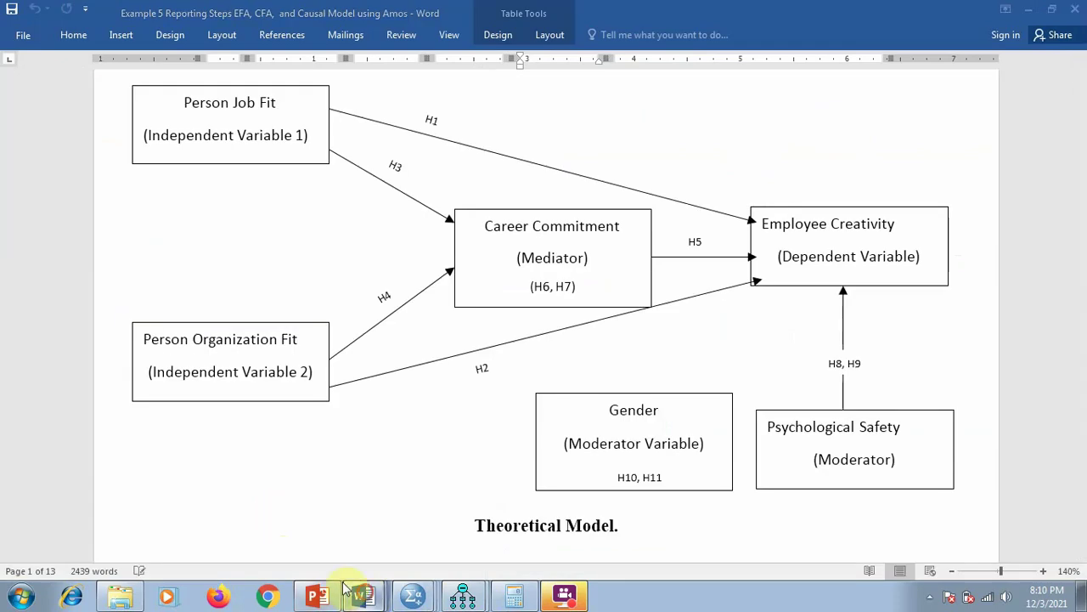
pyautogui.click(296, 561)
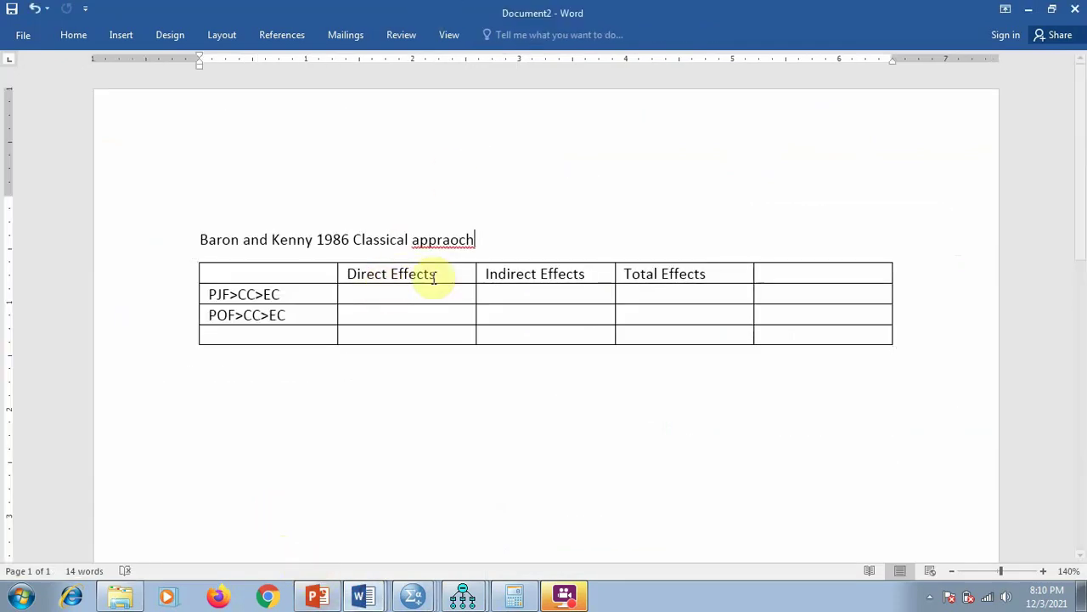
pyautogui.click(670, 295)
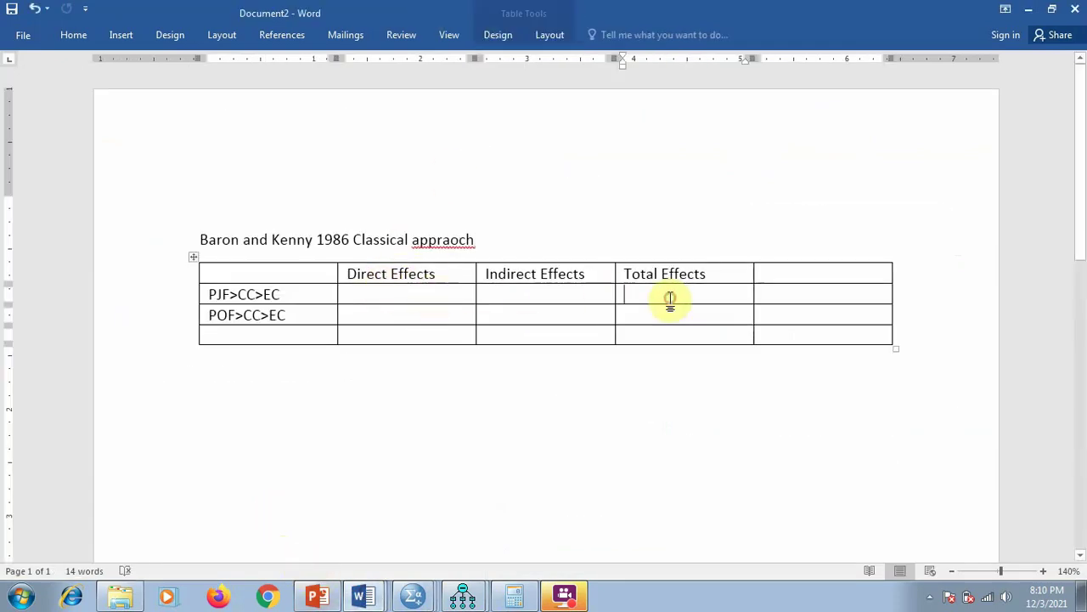
pyautogui.write('.177')
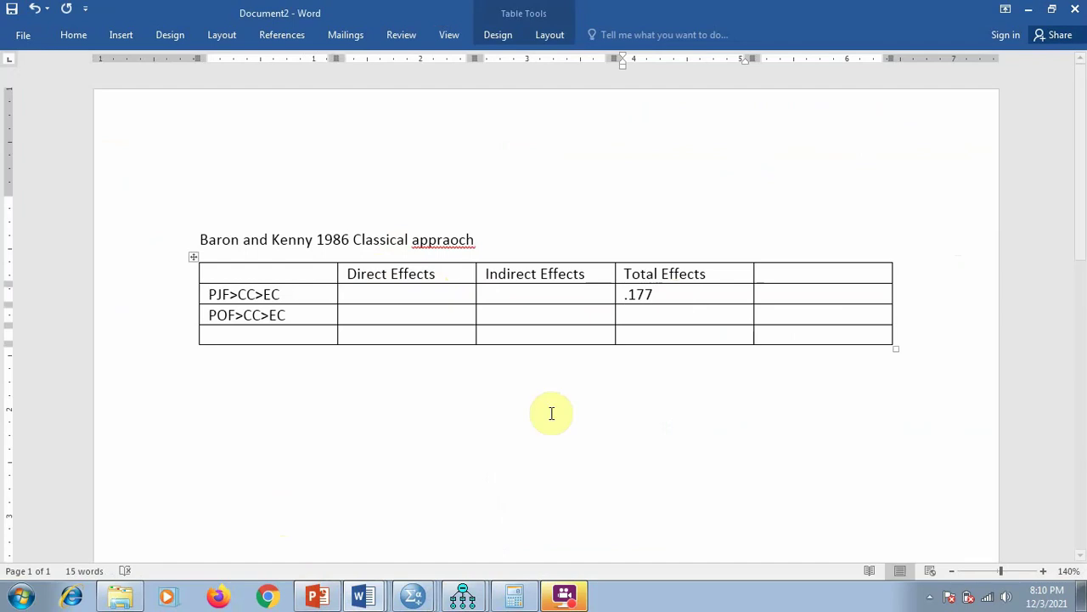
# Enter .035 as the POF>CC>EC total effect.
pyautogui.click(417, 592)
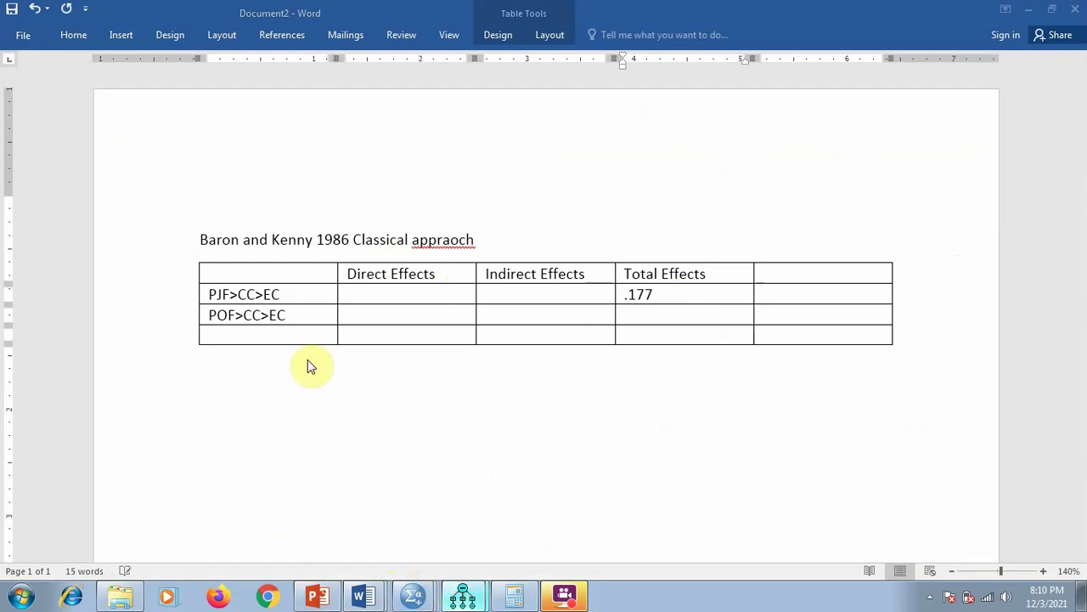
pyautogui.click(413, 592)
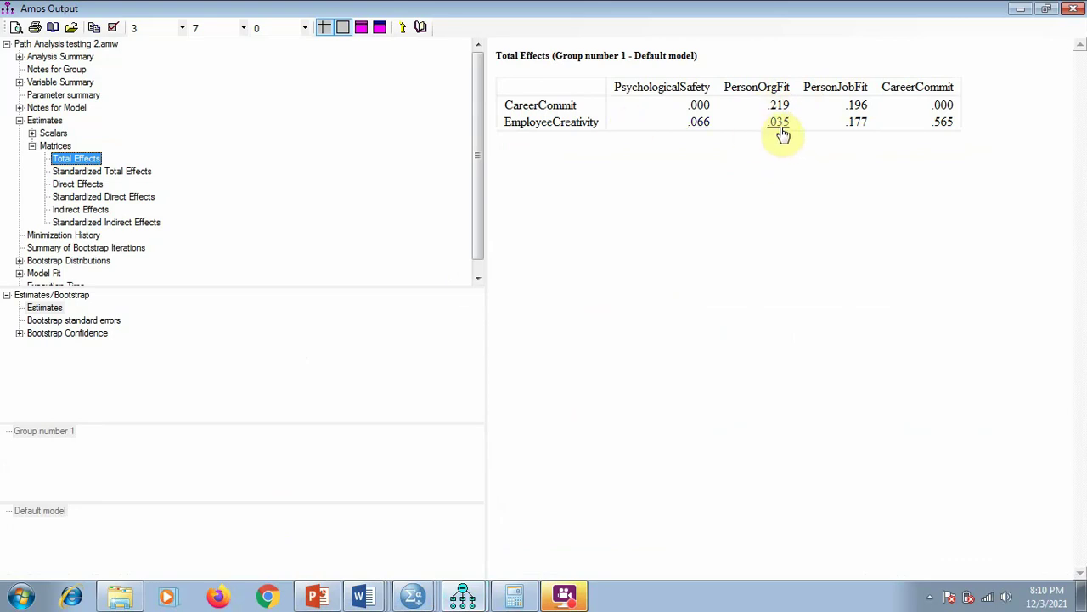
pyautogui.click(364, 597)
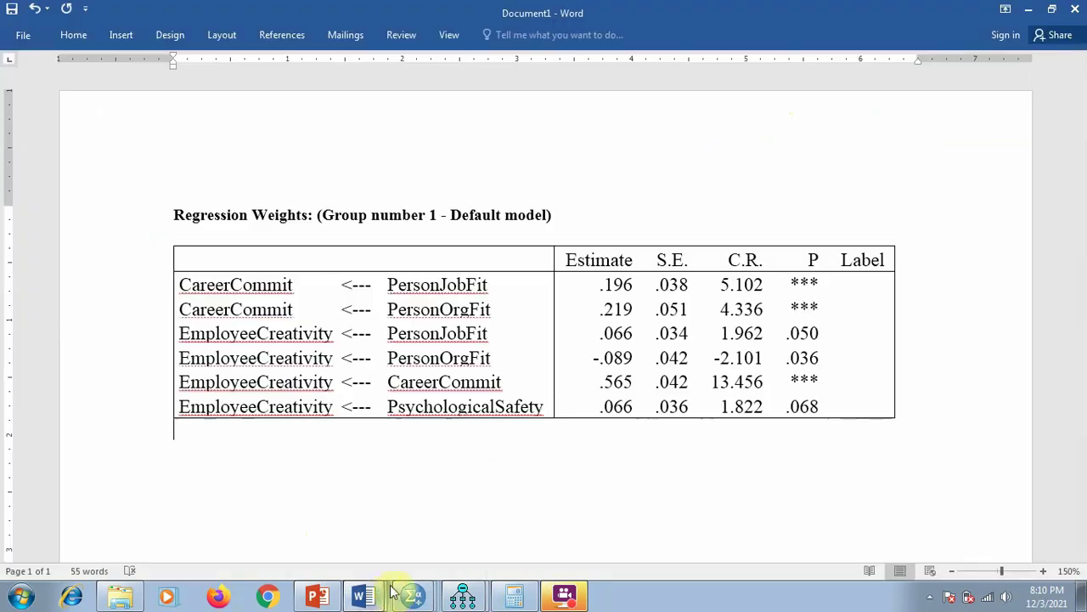
pyautogui.click(326, 565)
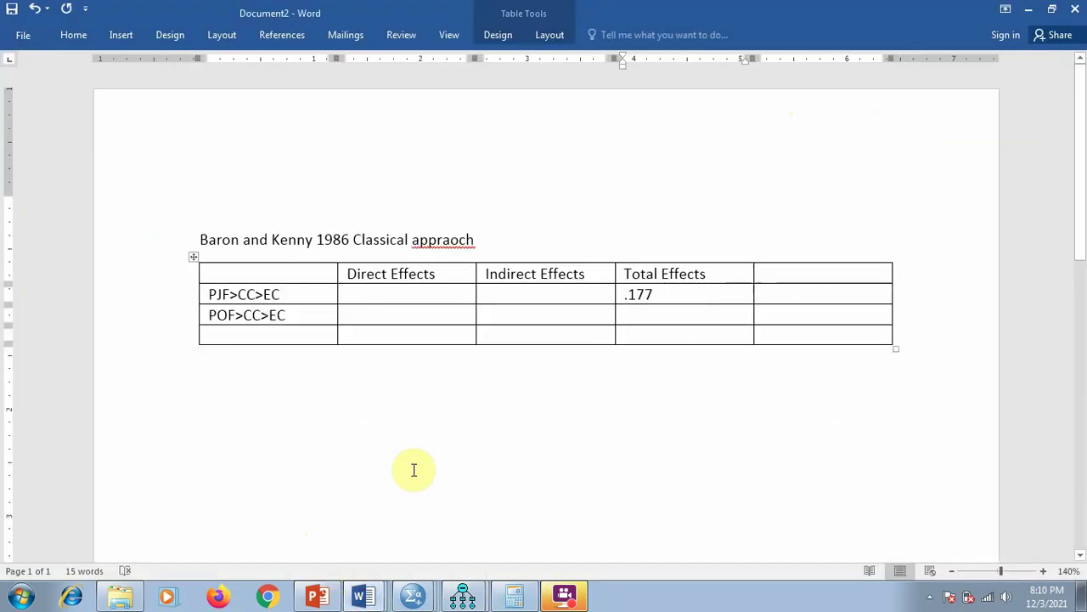
pyautogui.click(639, 316)
pyautogui.write('.035')
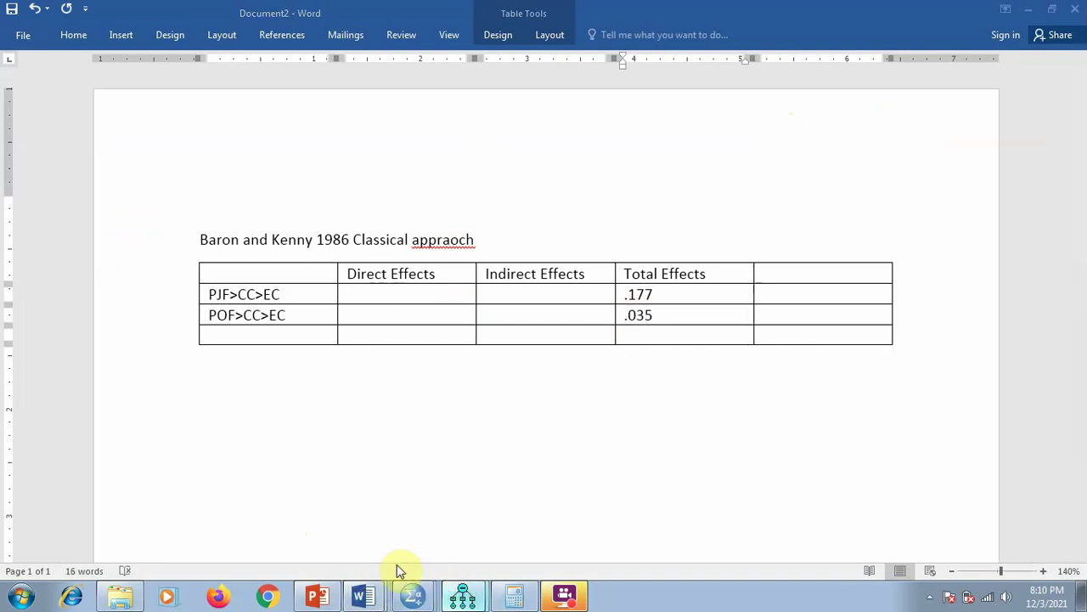
pyautogui.click(413, 594)
# Enter the direct effects .066 and -.089 from the Amos Direct Effects table.
pyautogui.click(76, 189)
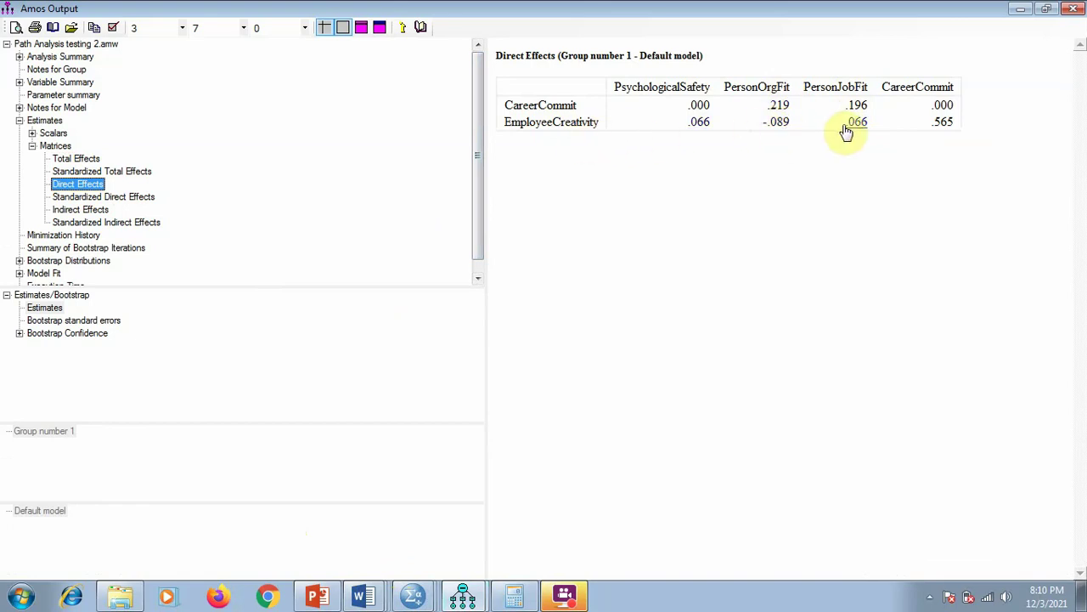
pyautogui.click(386, 594)
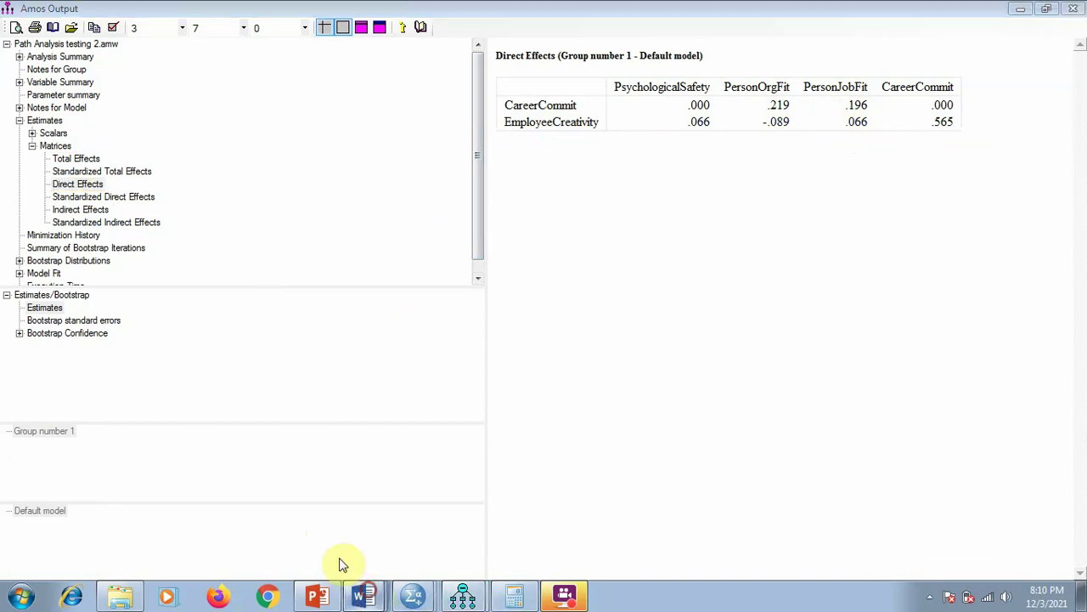
pyautogui.click(289, 558)
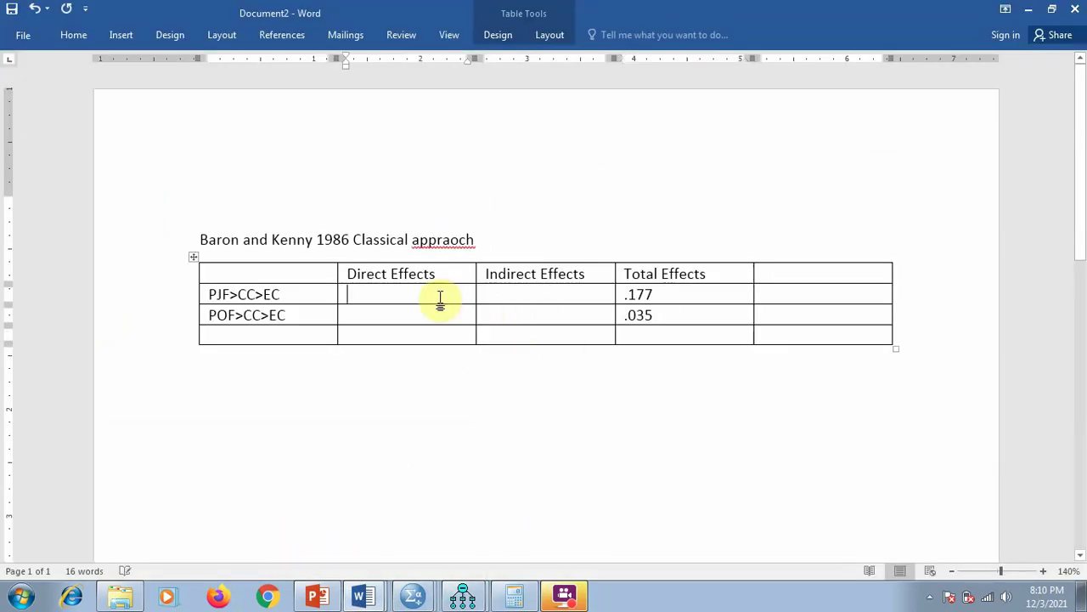
pyautogui.write('.066')
pyautogui.press('Down')
pyautogui.write('-')
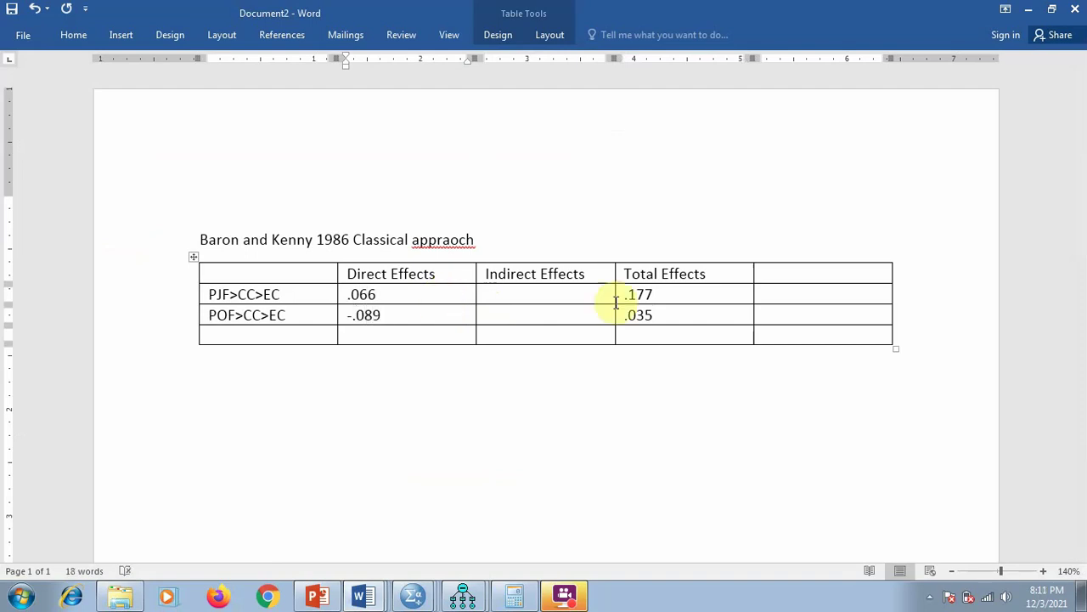
# Enter the indirect effects .111 and .124 from the Amos Indirect Effects table.
pyautogui.click(575, 293)
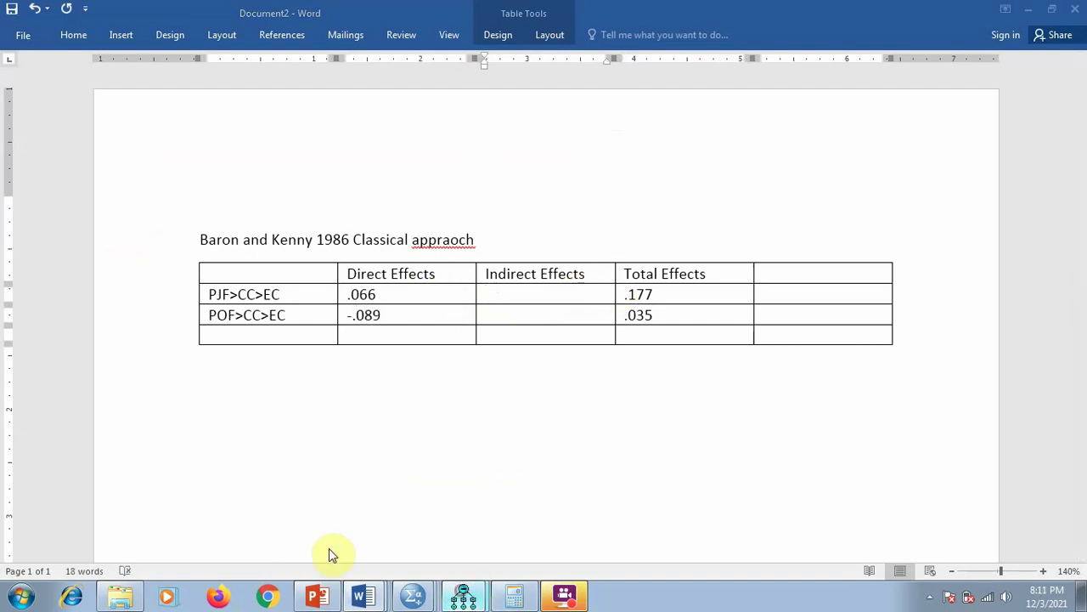
pyautogui.click(414, 594)
pyautogui.click(80, 209)
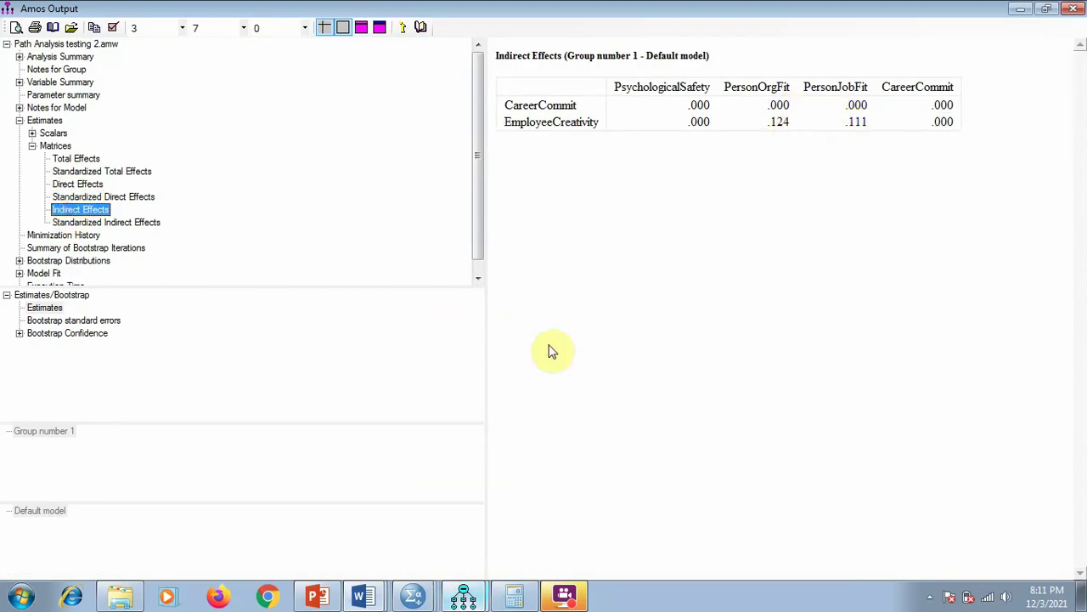
pyautogui.click(321, 592)
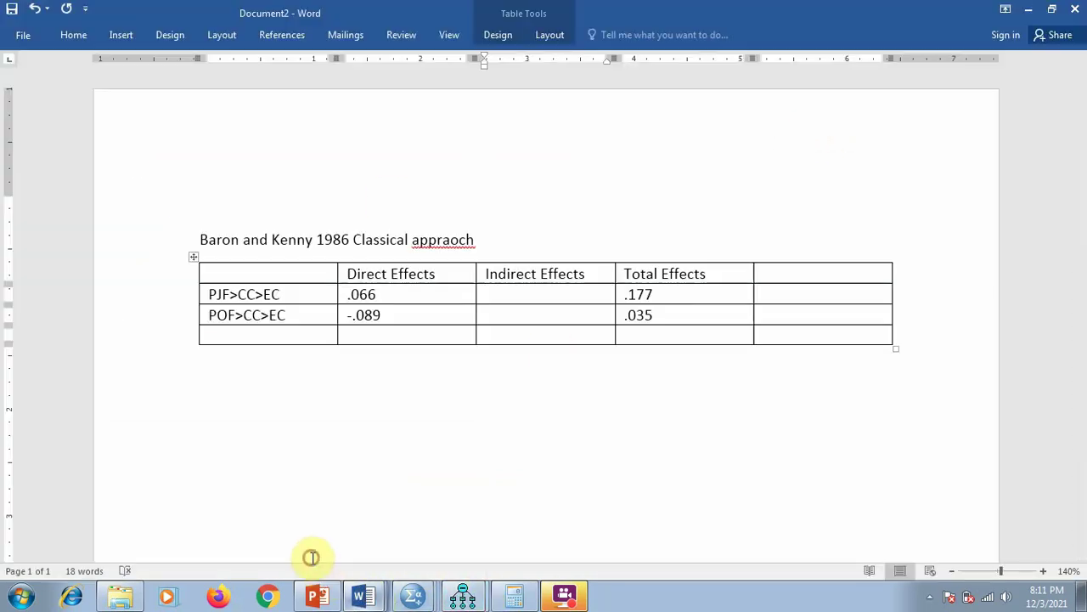
pyautogui.write('.111')
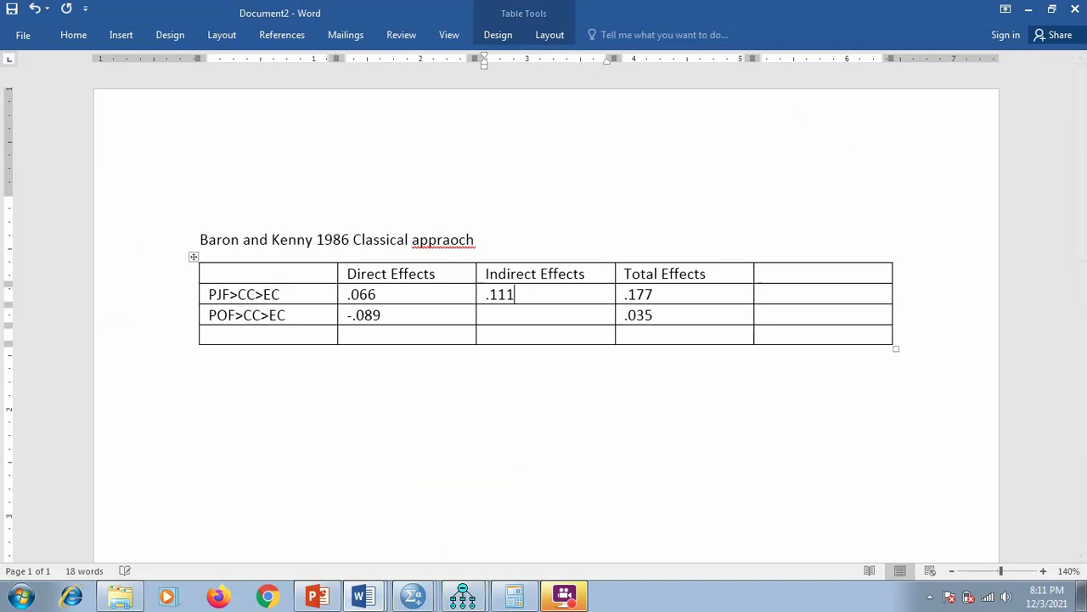
pyautogui.press('Down')
pyautogui.write('.124')
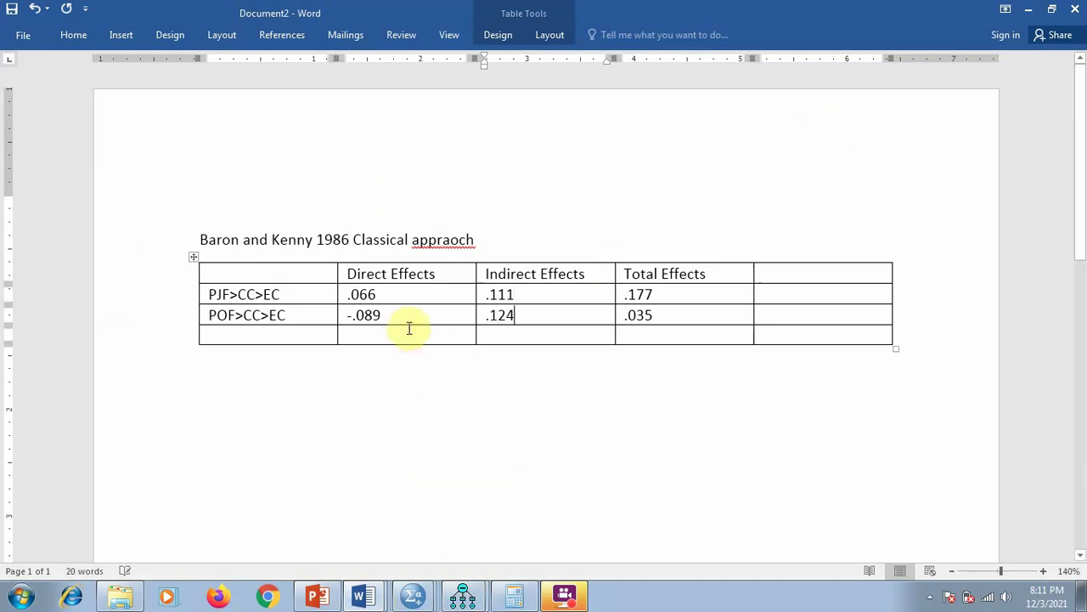
# Restore and resize the Word window so the Amos output shows behind it.
pyautogui.click(384, 9)
pyautogui.moveTo(384, 9); pyautogui.dragTo(446, 242)
pyautogui.moveTo(534, 231); pyautogui.dragTo(498, 322)
pyautogui.scroll(-3, 428, 473)
pyautogui.scroll(1, 427, 473)
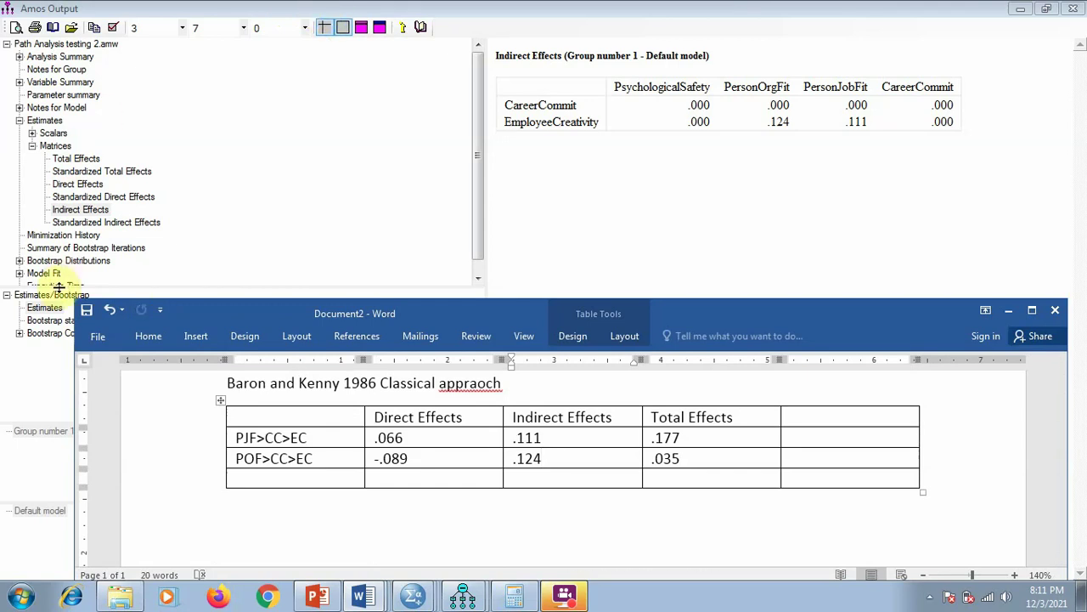
# Check the bias-corrected two-tailed significance of total effects and mark .177 with ***.
pyautogui.click(418, 289)
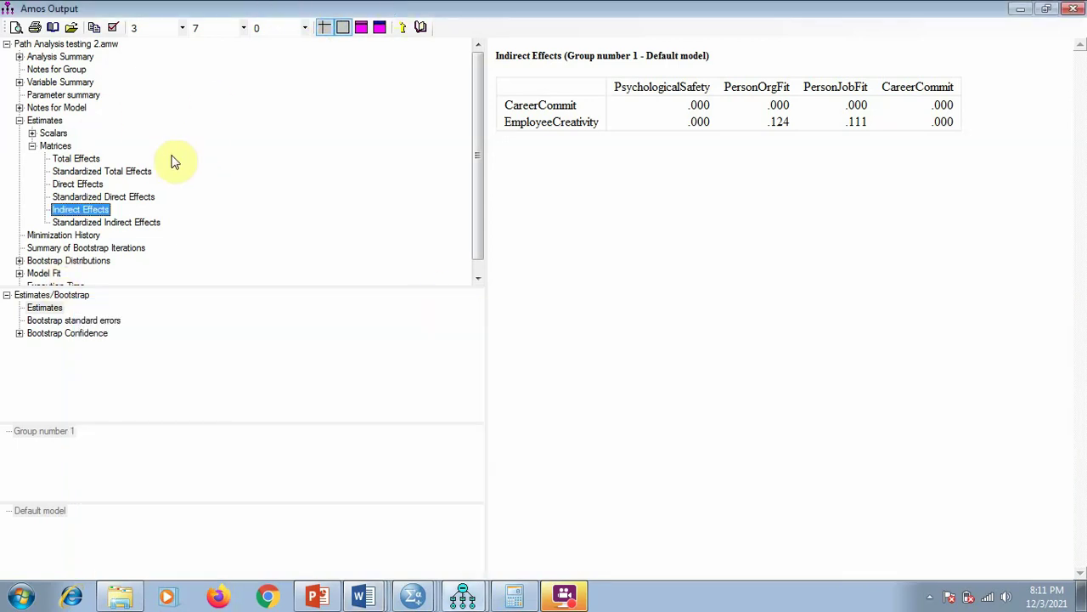
pyautogui.click(85, 158)
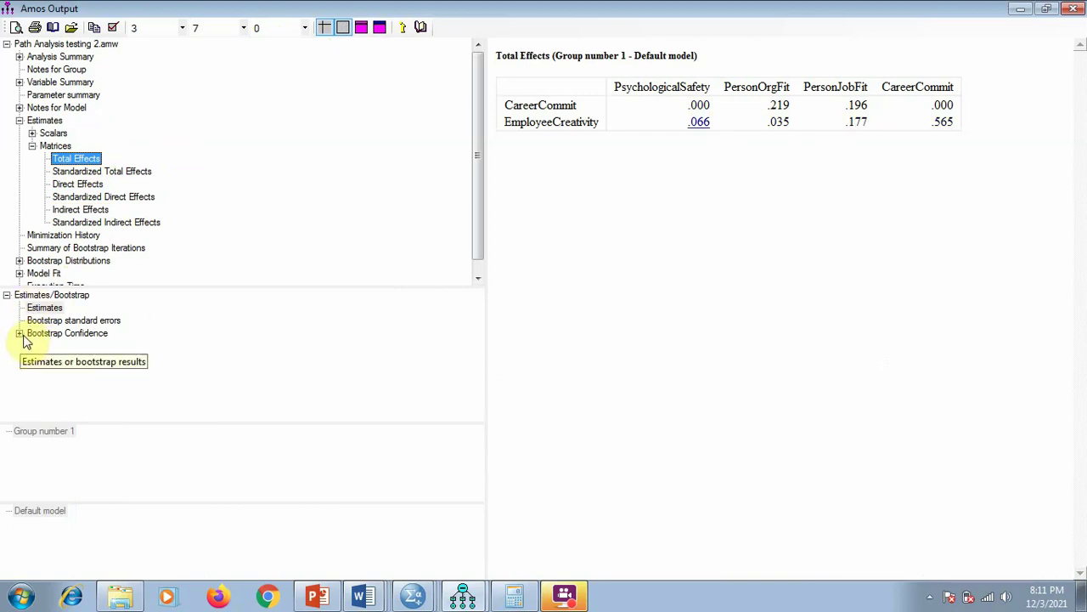
pyautogui.click(21, 334)
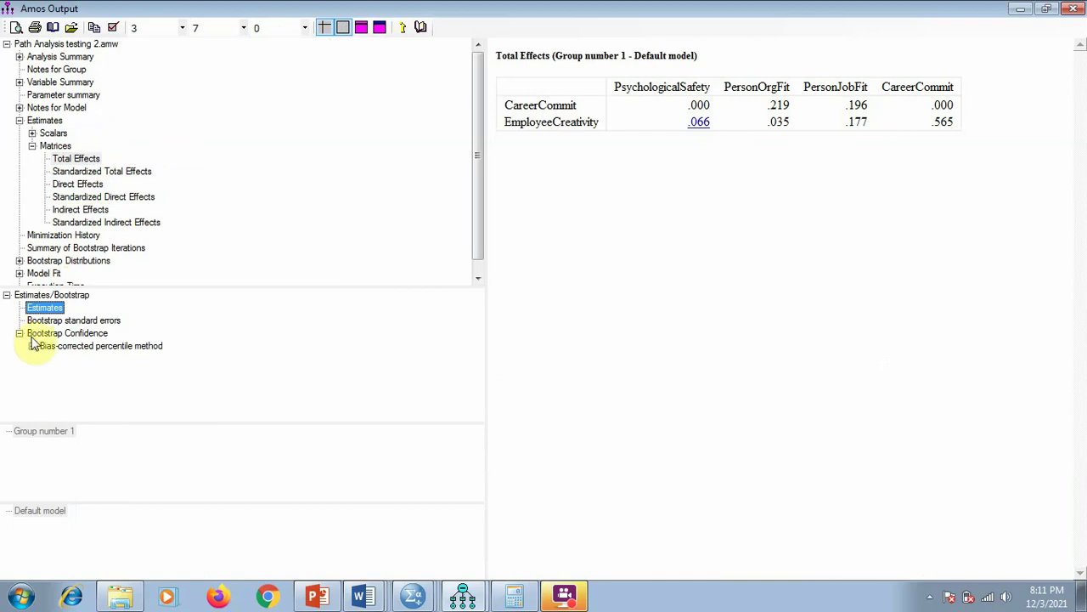
pyautogui.click(32, 345)
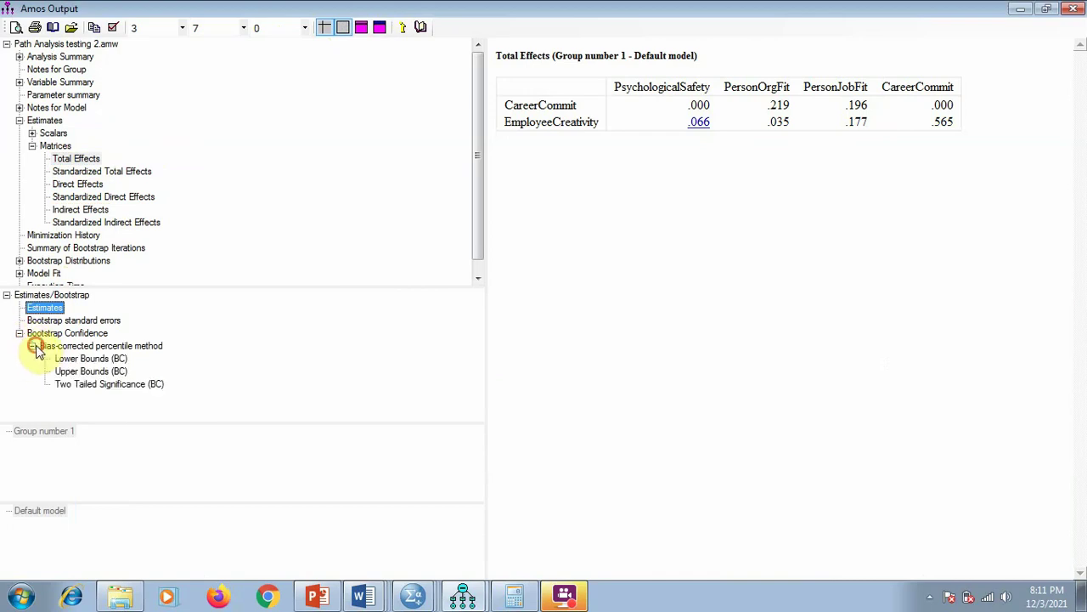
pyautogui.click(84, 384)
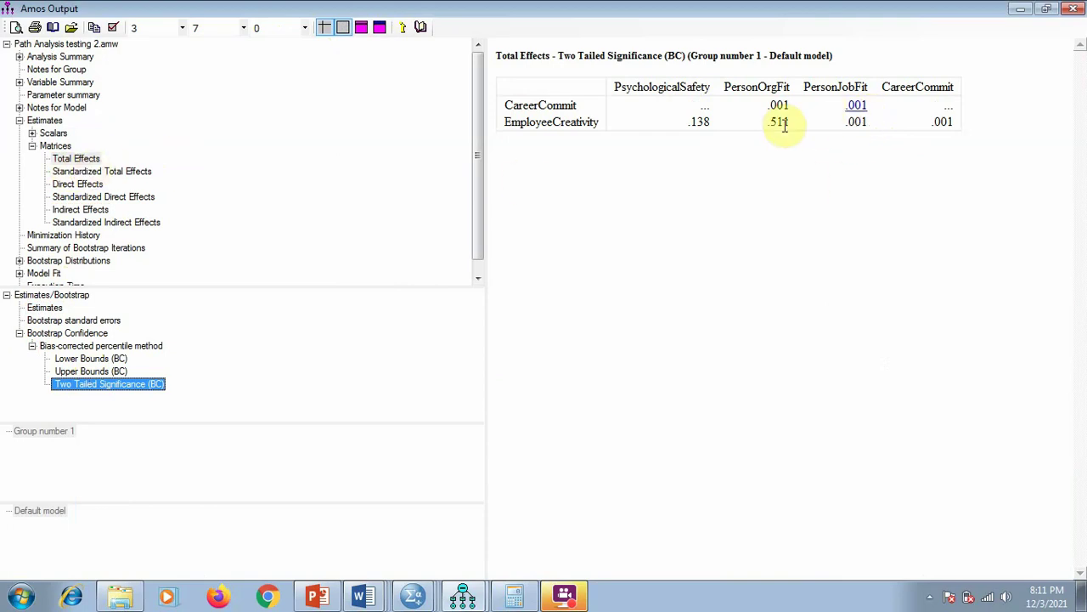
pyautogui.click(361, 596)
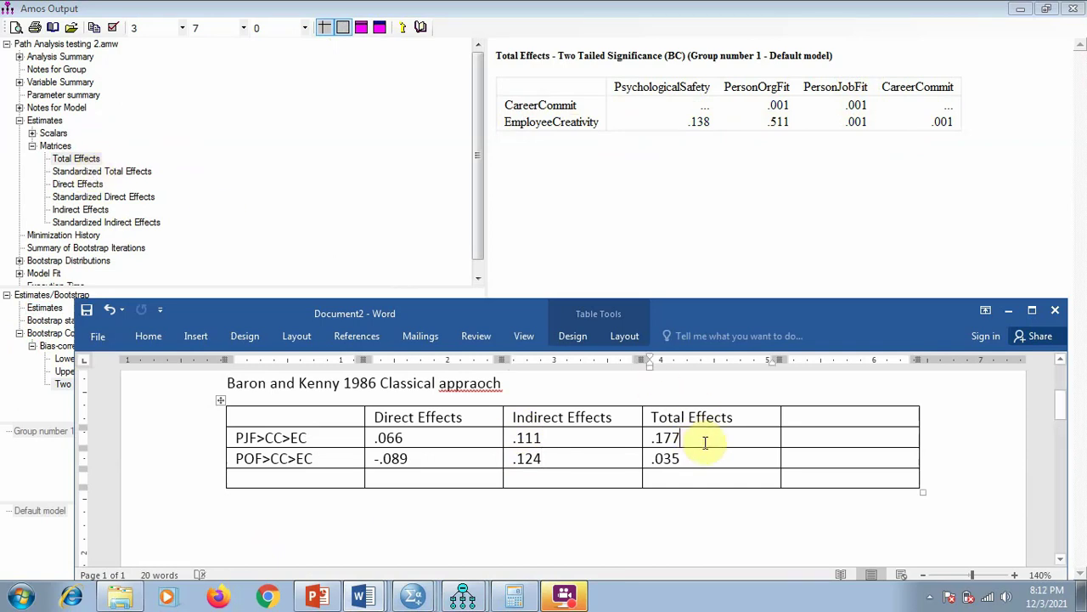
pyautogui.write('***')
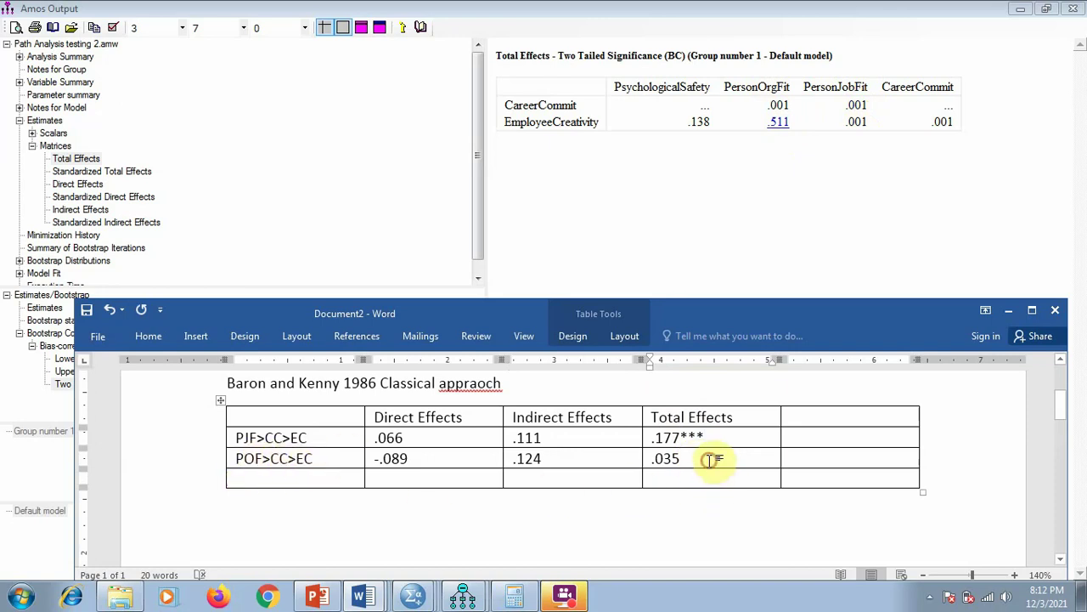
# Mark the direct effect -.089 with one star based on its bootstrap significance.
pyautogui.click(270, 7)
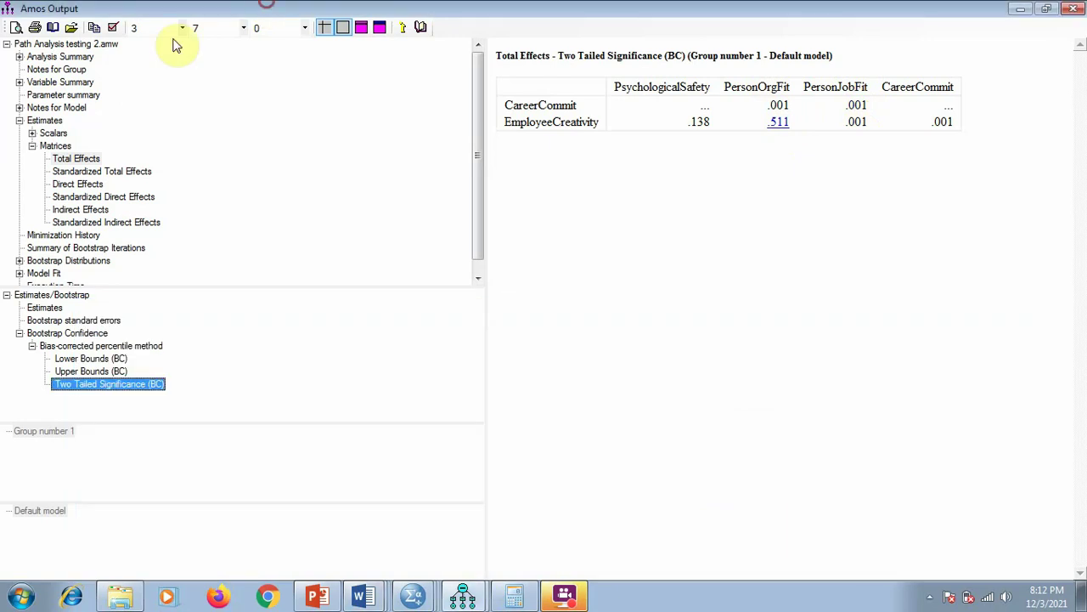
pyautogui.click(85, 185)
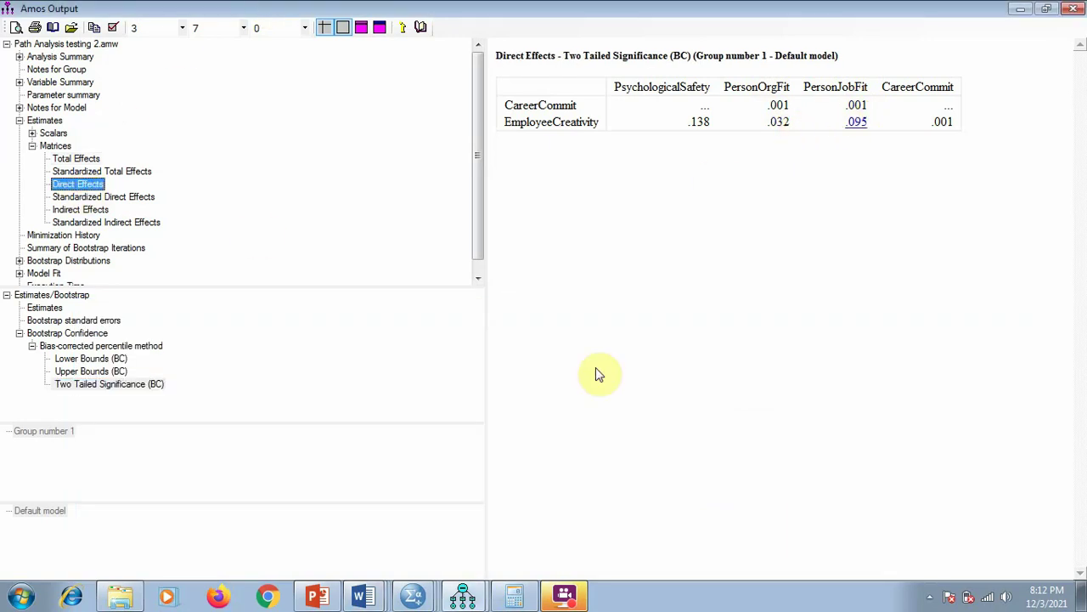
pyautogui.click(276, 559)
pyautogui.hotkey('alt', 'Tab')
pyautogui.click(439, 436)
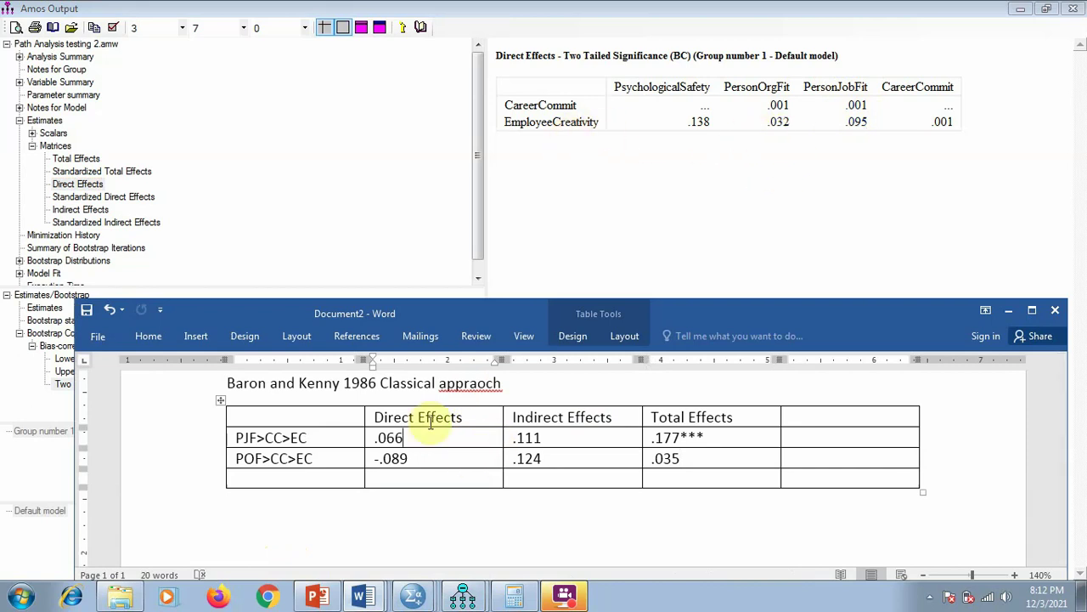
pyautogui.click(420, 457)
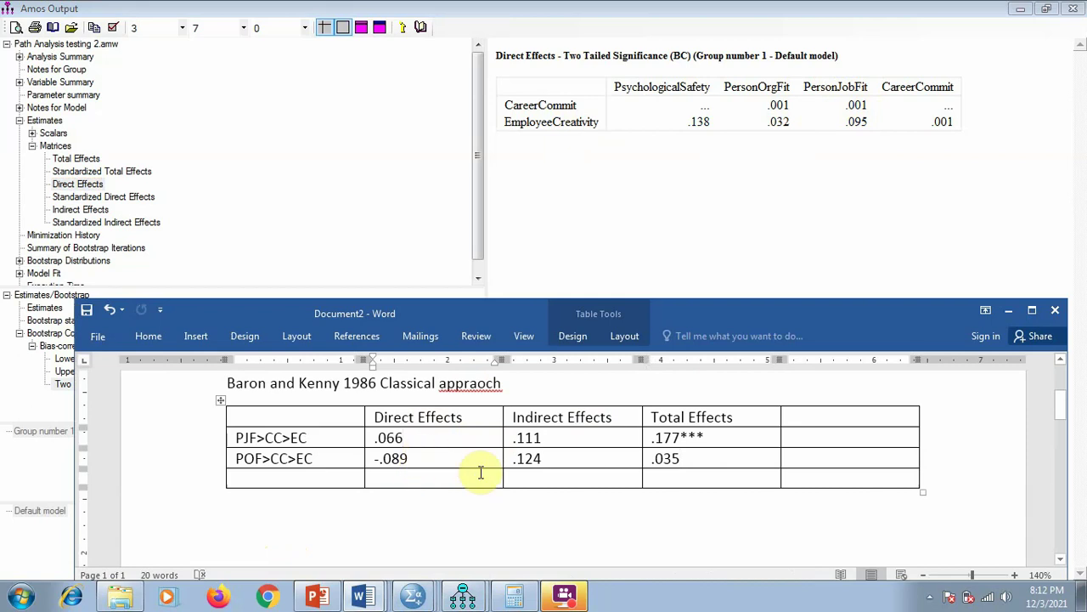
pyautogui.write('*')
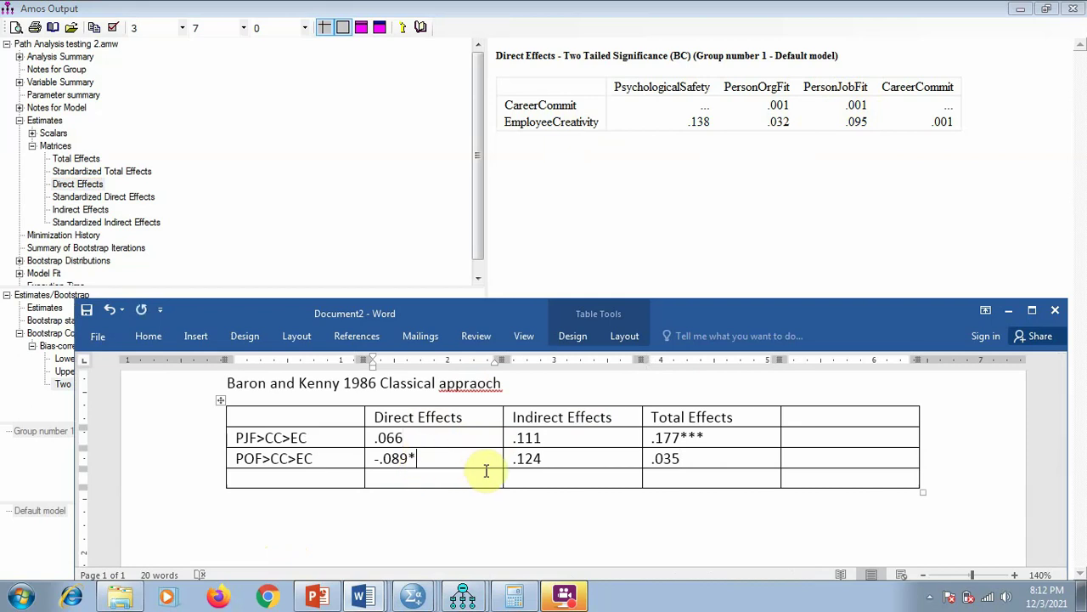
pyautogui.click(480, 515)
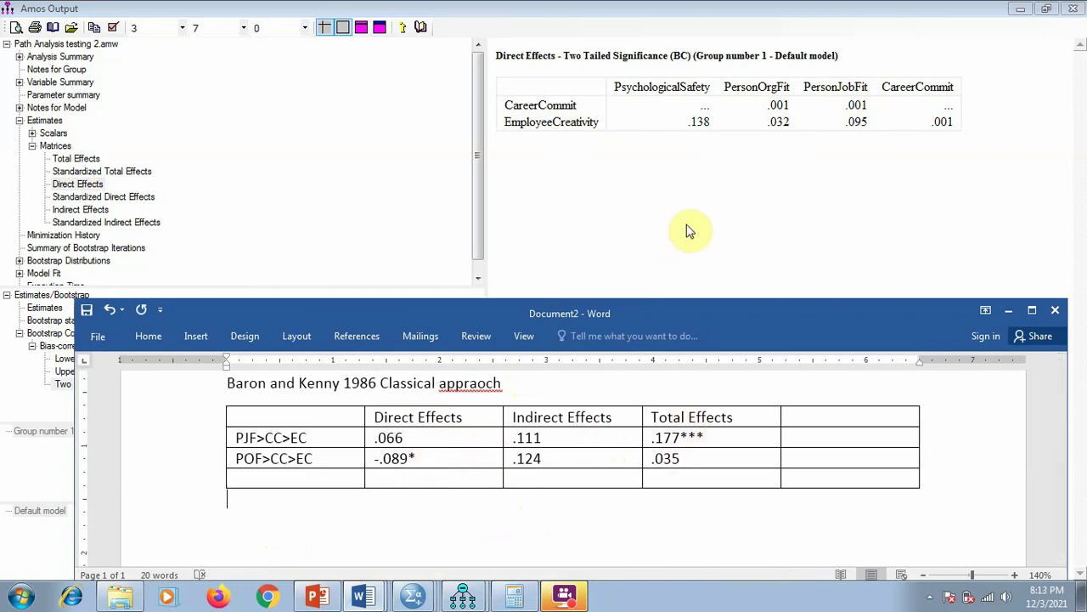
# Mark the indirect effects .111 and .124 with *** and maximize the Word window.
pyautogui.click(169, 7)
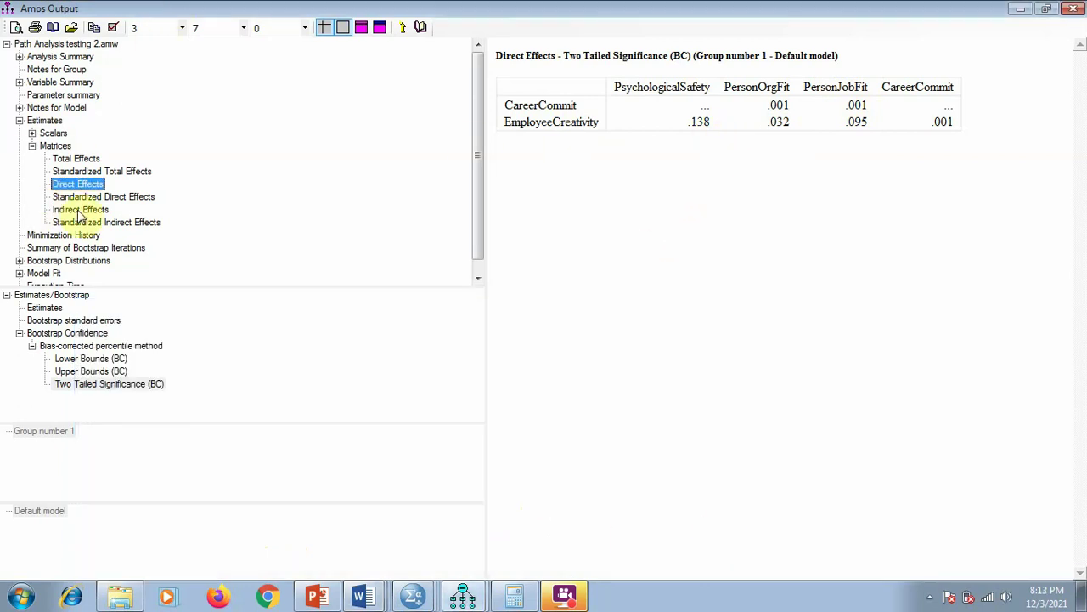
pyautogui.click(82, 209)
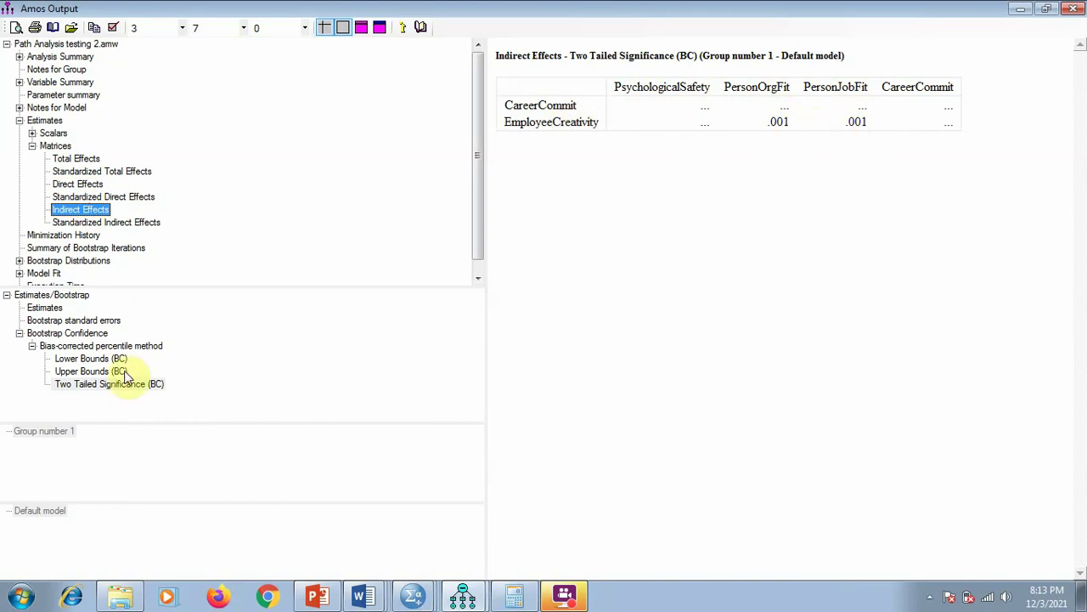
pyautogui.click(98, 383)
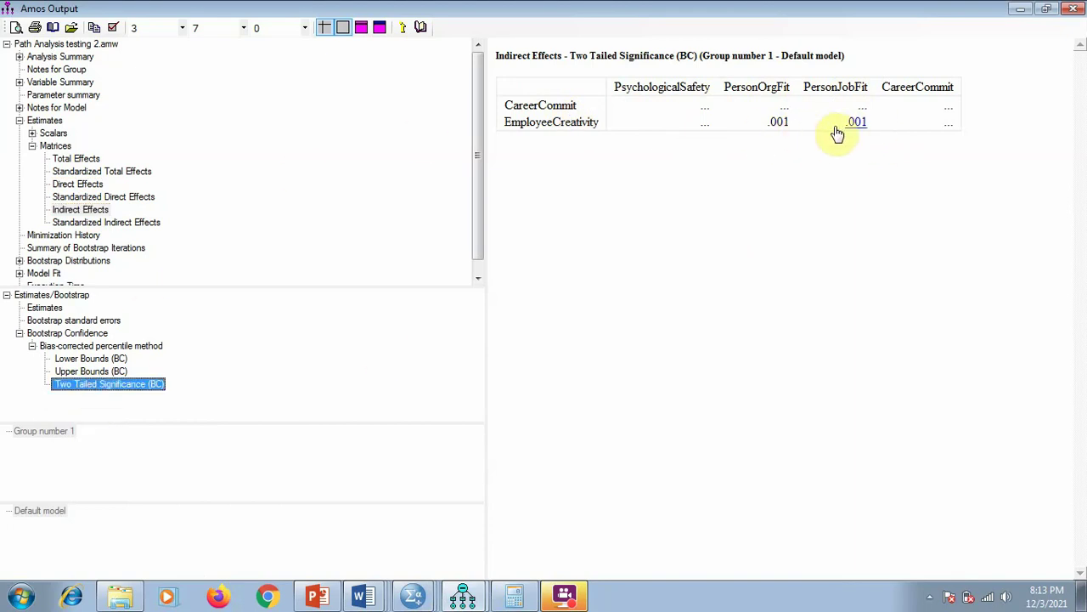
pyautogui.click(316, 595)
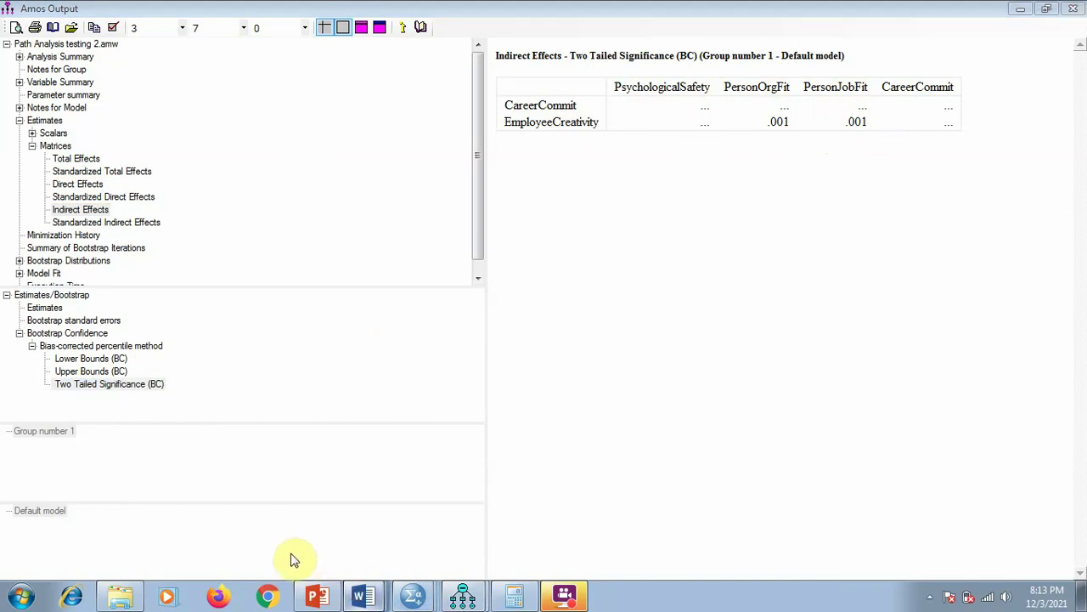
pyautogui.click(588, 442)
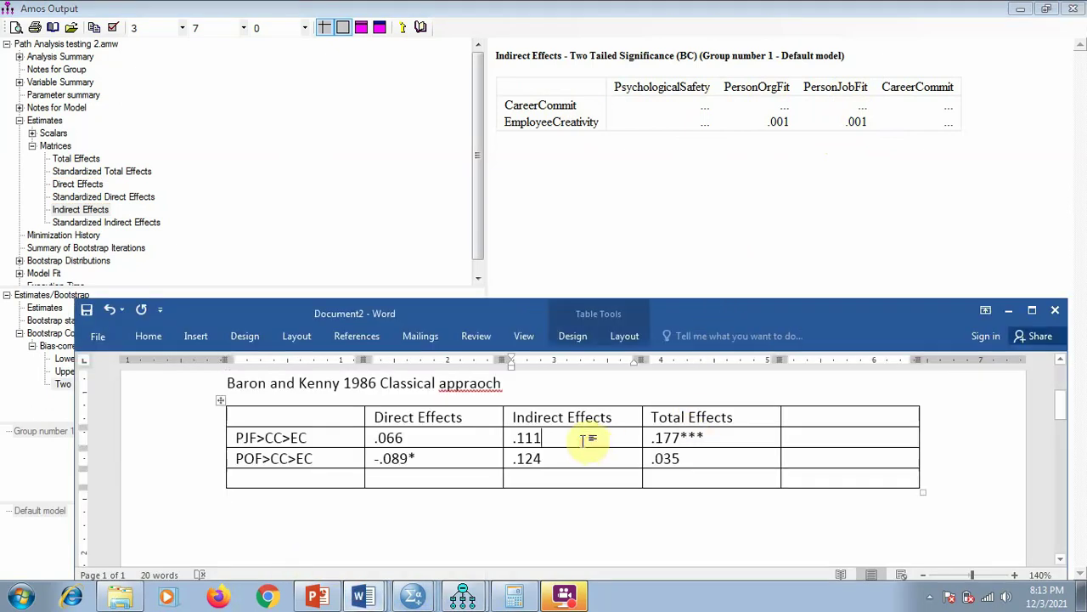
pyautogui.write('***')
pyautogui.press('Down')
pyautogui.write('***')
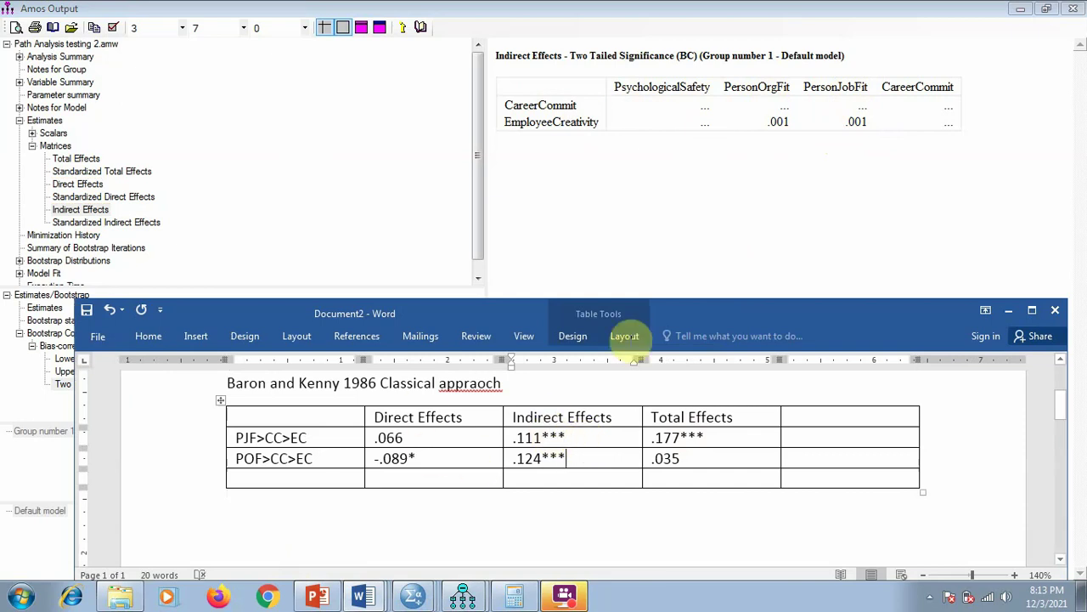
pyautogui.doubleClick(528, 314)
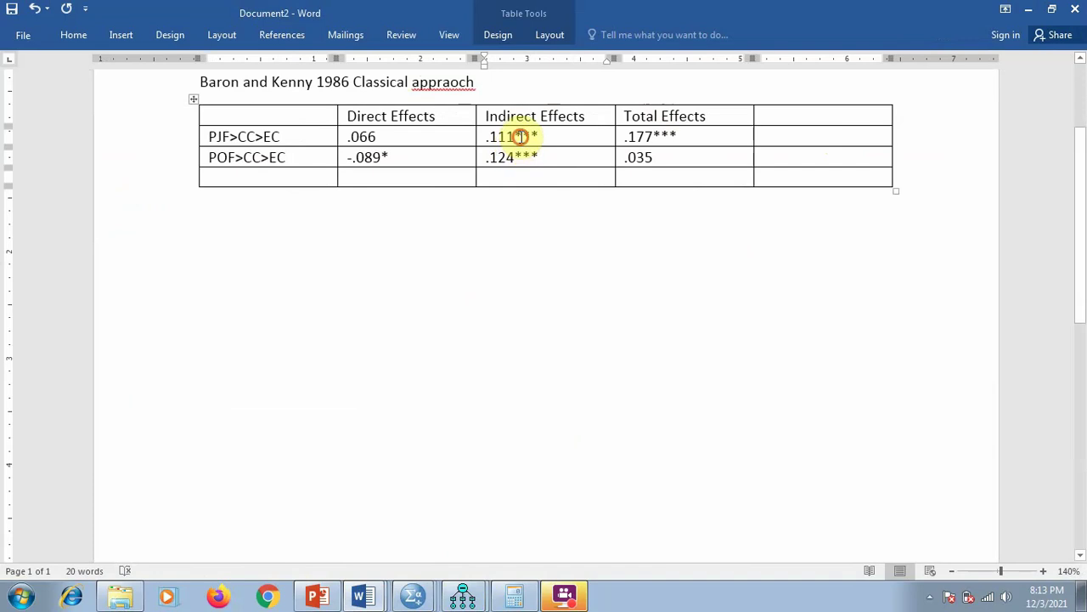
pyautogui.scroll(3, 553, 271)
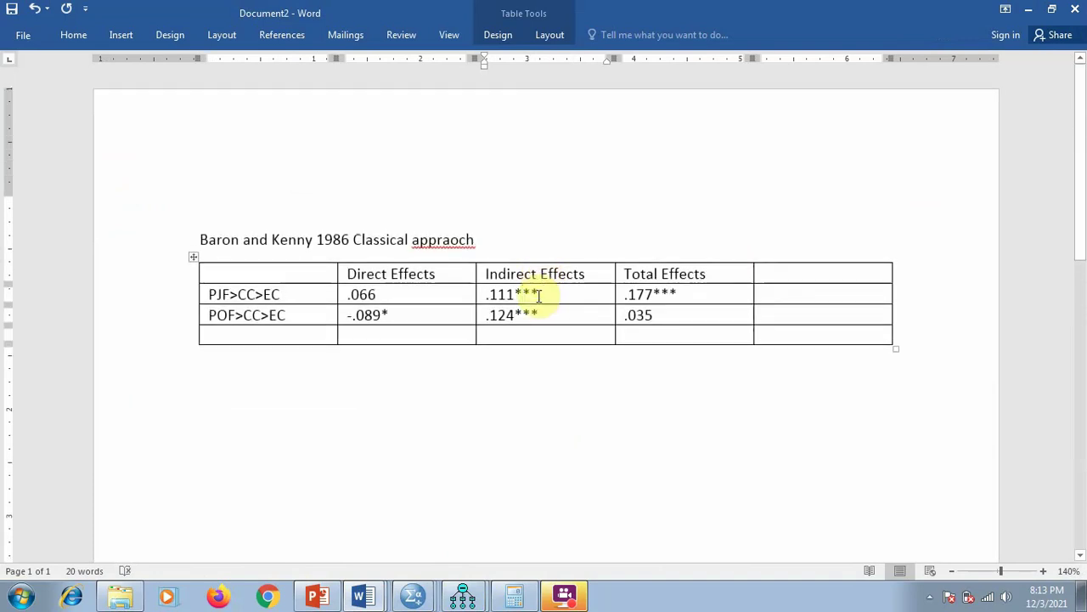
# Enter 'H Accepted' as the remark in the last cell of the PJF and POF rows.
pyautogui.click(790, 296)
pyautogui.write('H Accepted')
pyautogui.press('Down')
pyautogui.write('H Acce')
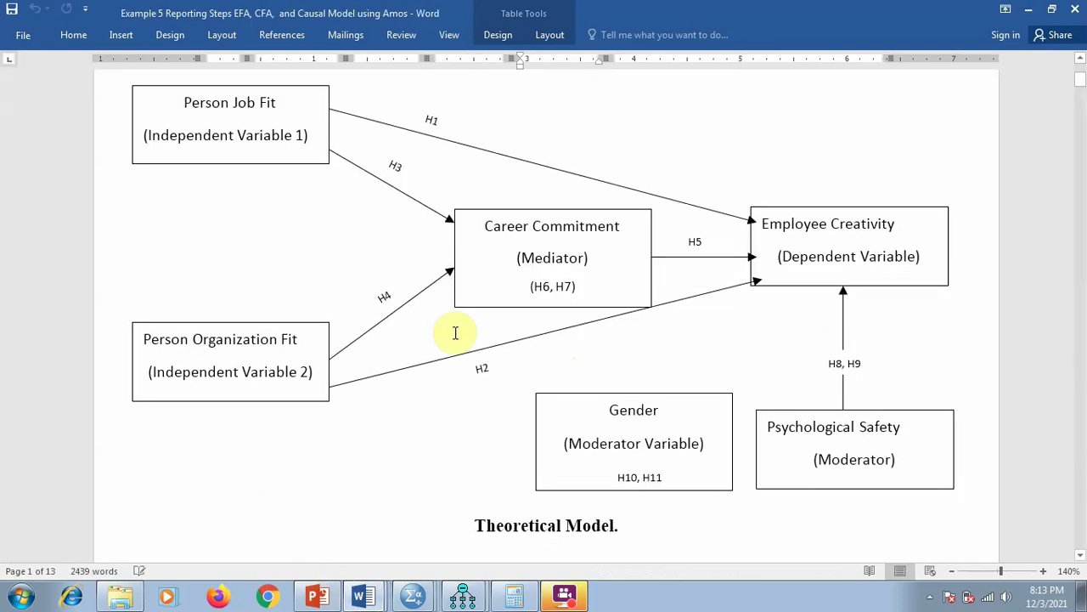
pyautogui.scroll(-5, 1048, 212)
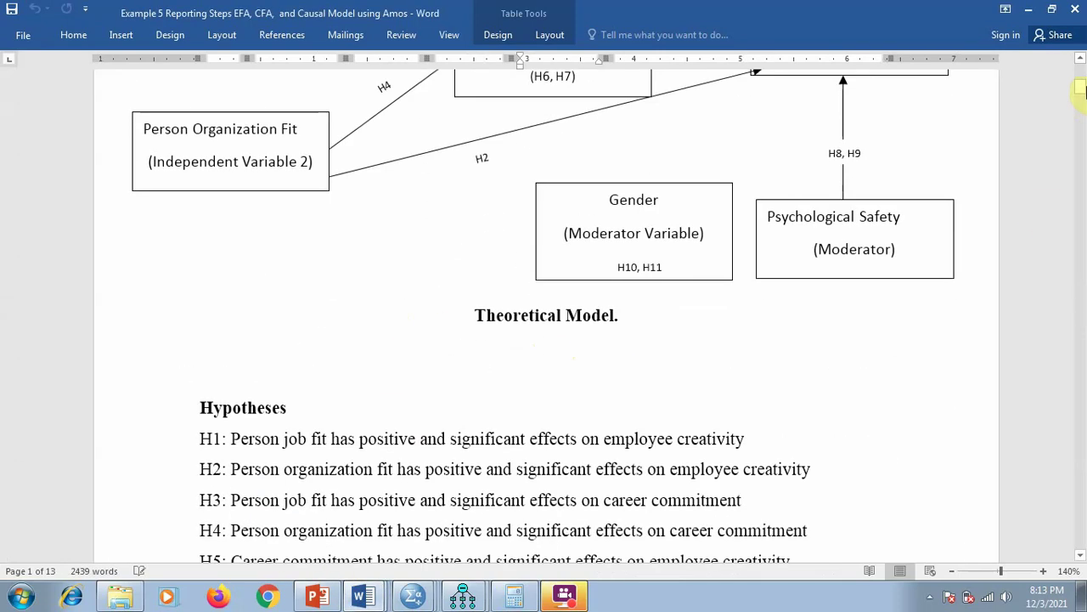
# In the Example 5 reporting document, select the significance note beneath Table 6.
pyautogui.click(1074, 242)
pyautogui.moveTo(1075, 243); pyautogui.dragTo(1076, 352)
pyautogui.scroll(-6, 327, 351)
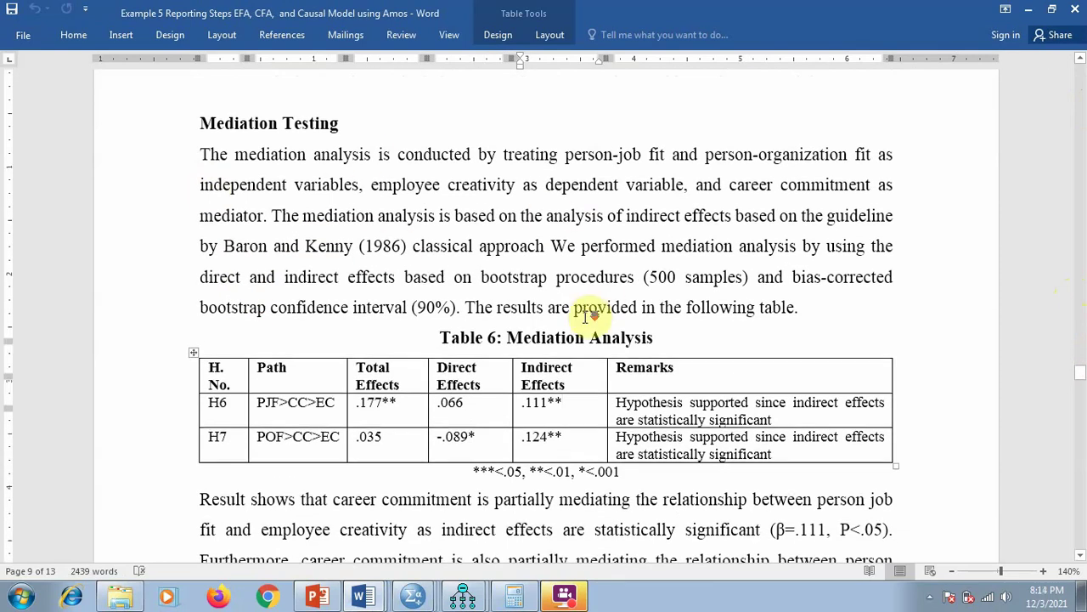
pyautogui.scroll(-1, 583, 303)
pyautogui.scroll(-1, 490, 335)
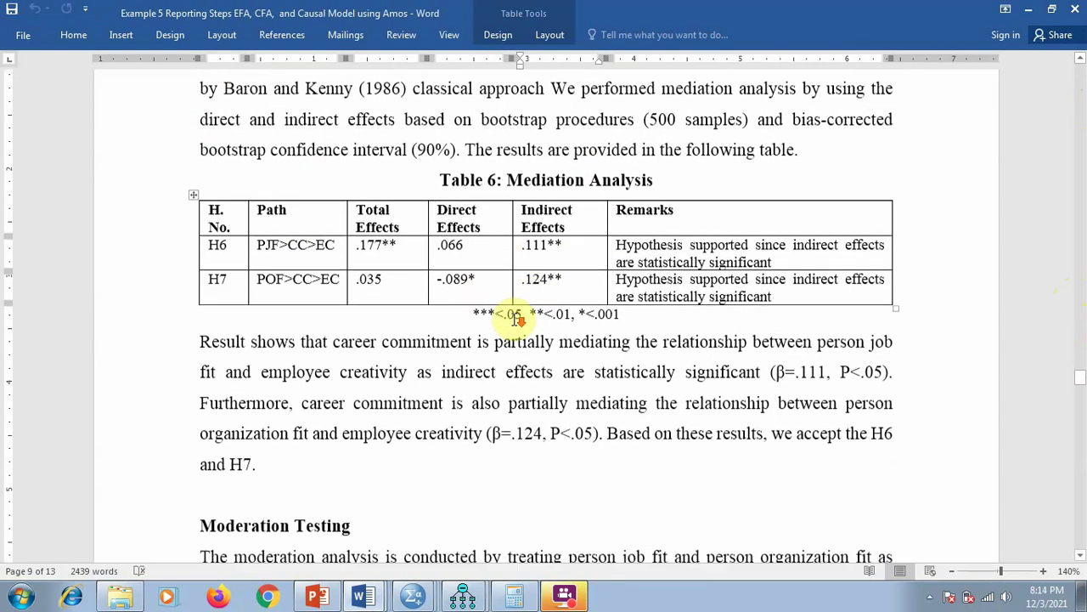
pyautogui.moveTo(473, 314); pyautogui.dragTo(613, 322)
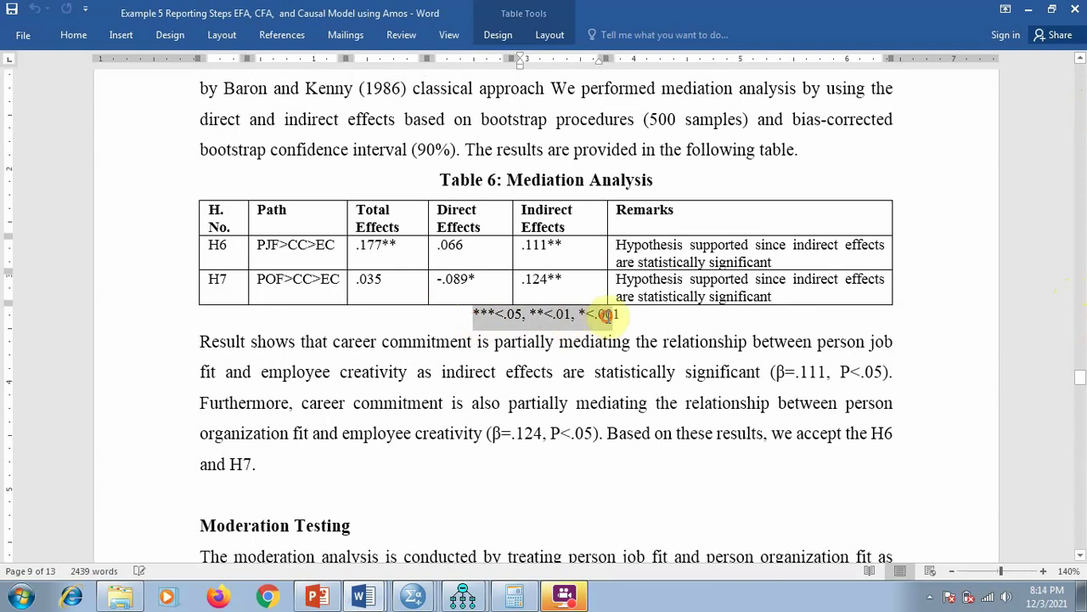
# Correct the note's asterisks to read *<.05, **<.01, ***<.001, and save the document.
pyautogui.click(579, 313)
pyautogui.write('**')
pyautogui.press('BackSpace')
pyautogui.press('BackSpace')
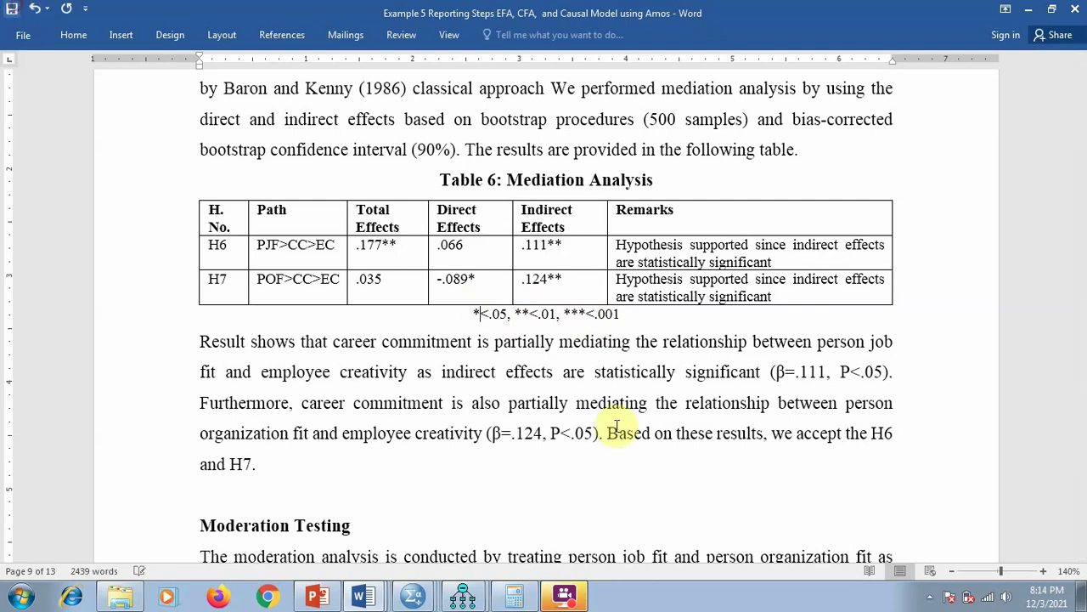
pyautogui.hotkey('ctrl', 's')
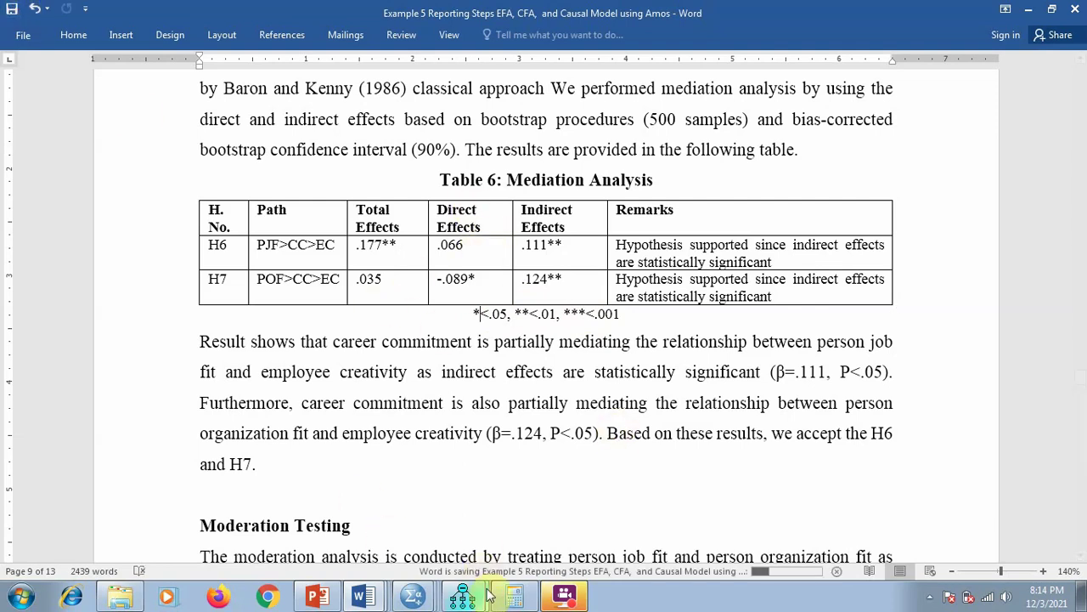
# In Calculator, add .066 + 0.111 to confirm the H6 total effect of .177.
pyautogui.click(515, 597)
pyautogui.moveTo(781, 286); pyautogui.dragTo(806, 338)
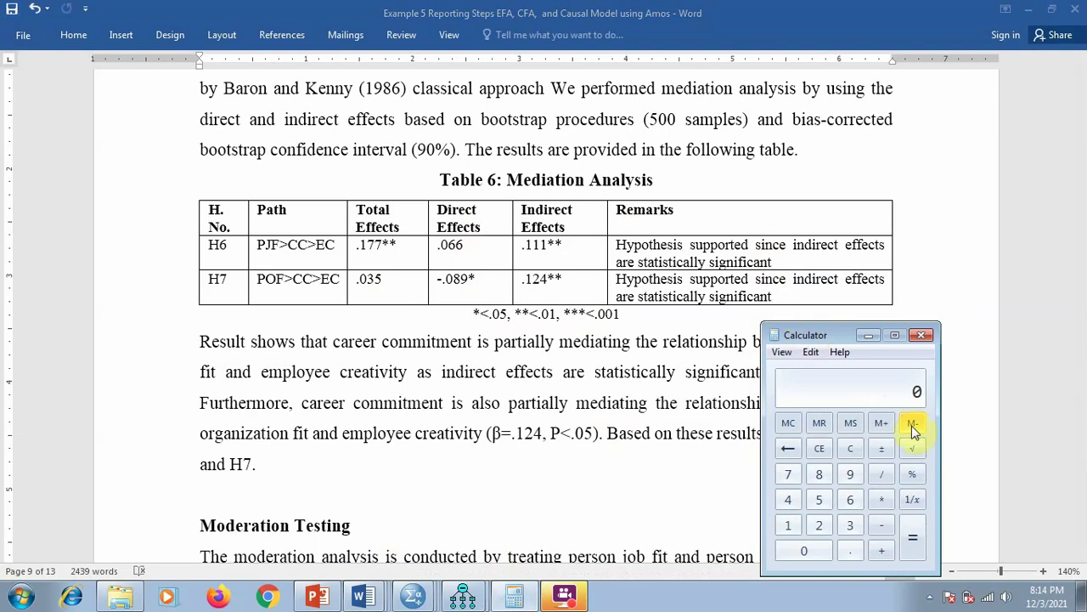
pyautogui.write('.066 + 0.111')
pyautogui.press('Return')
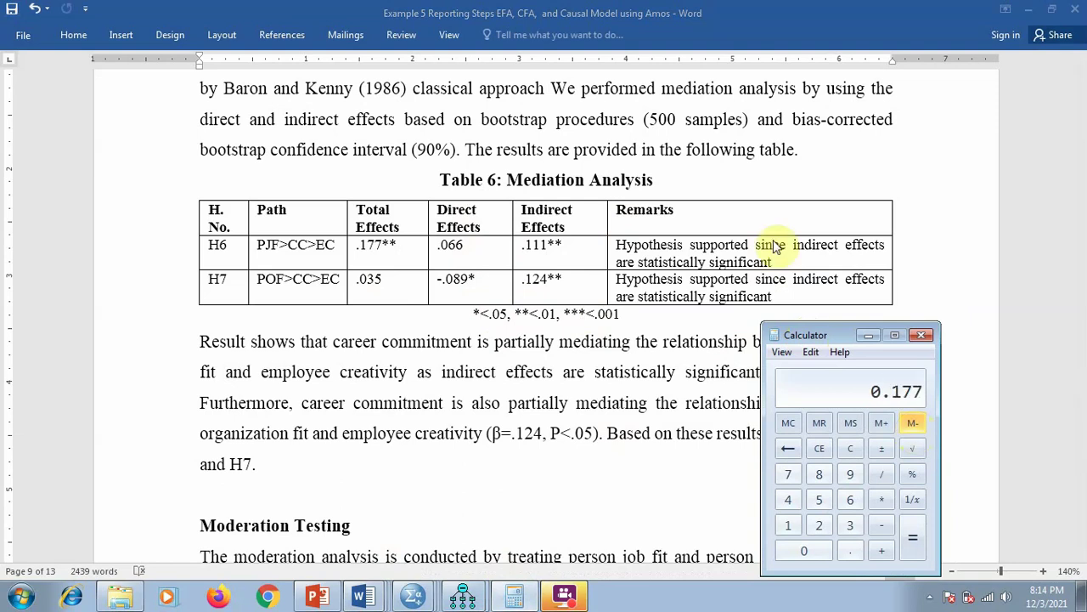
pyautogui.press('Escape')
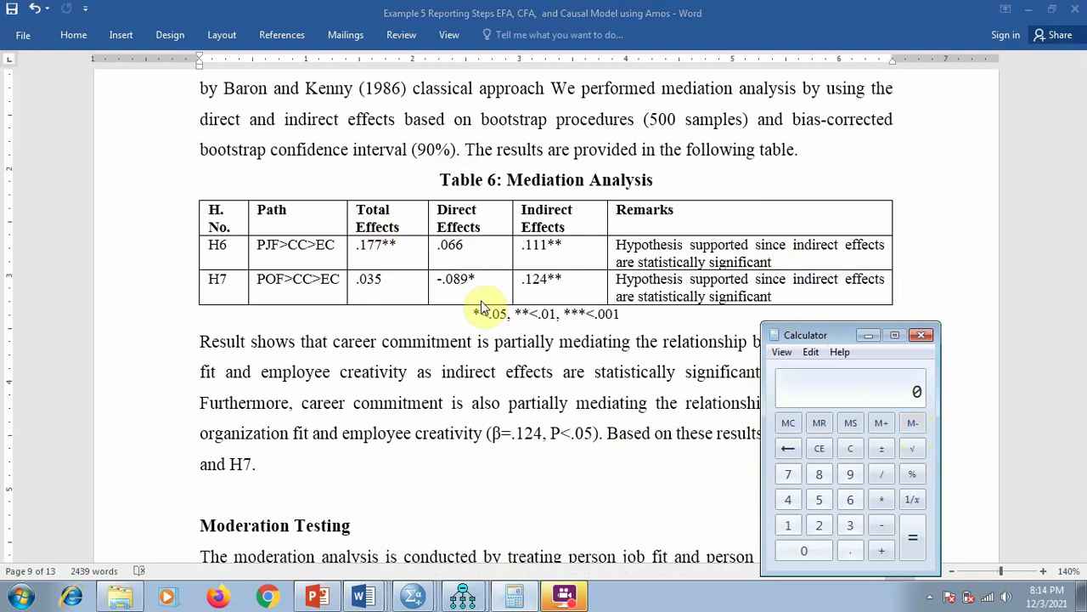
# Check the H7 row's direct and indirect effects, then close Calculator and return to the Amos output.
pyautogui.click(340, 281)
pyautogui.moveTo(259, 280); pyautogui.dragTo(524, 276)
pyautogui.click(519, 598)
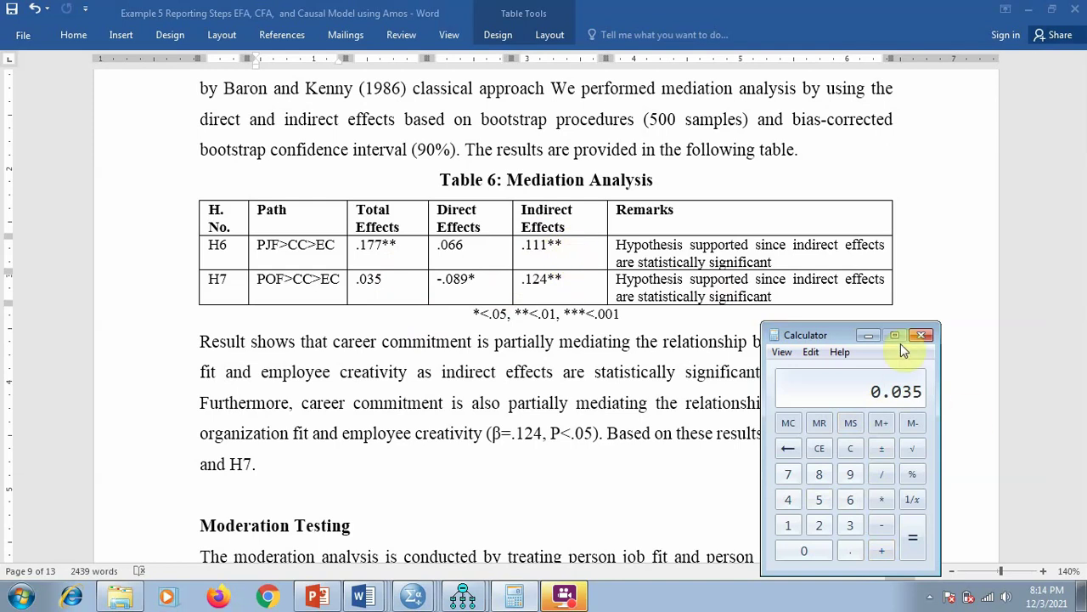
pyautogui.click(925, 336)
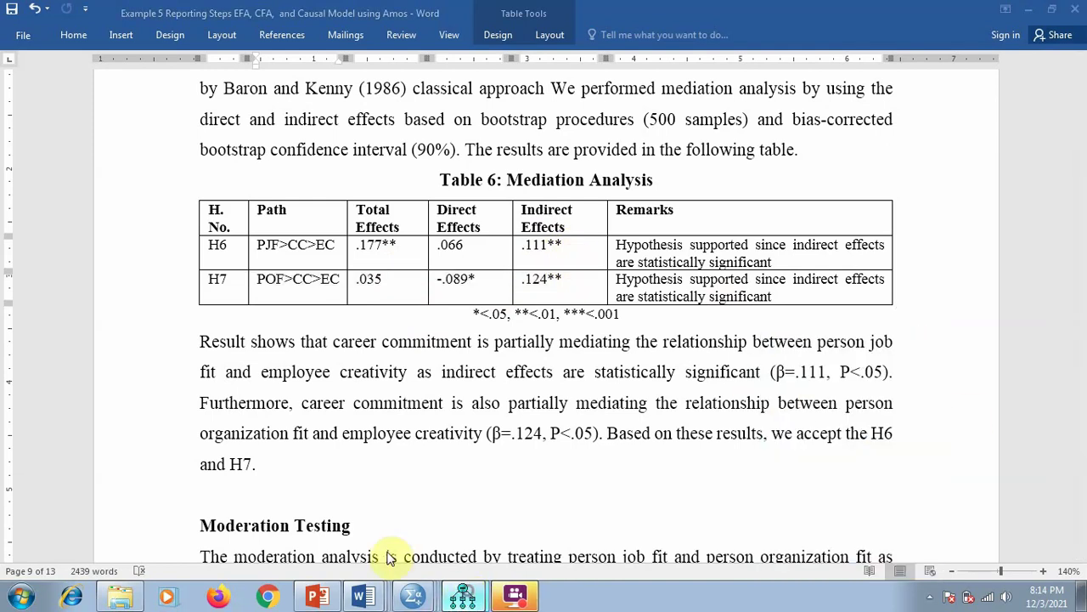
pyautogui.hotkey('alt', 'Tab')
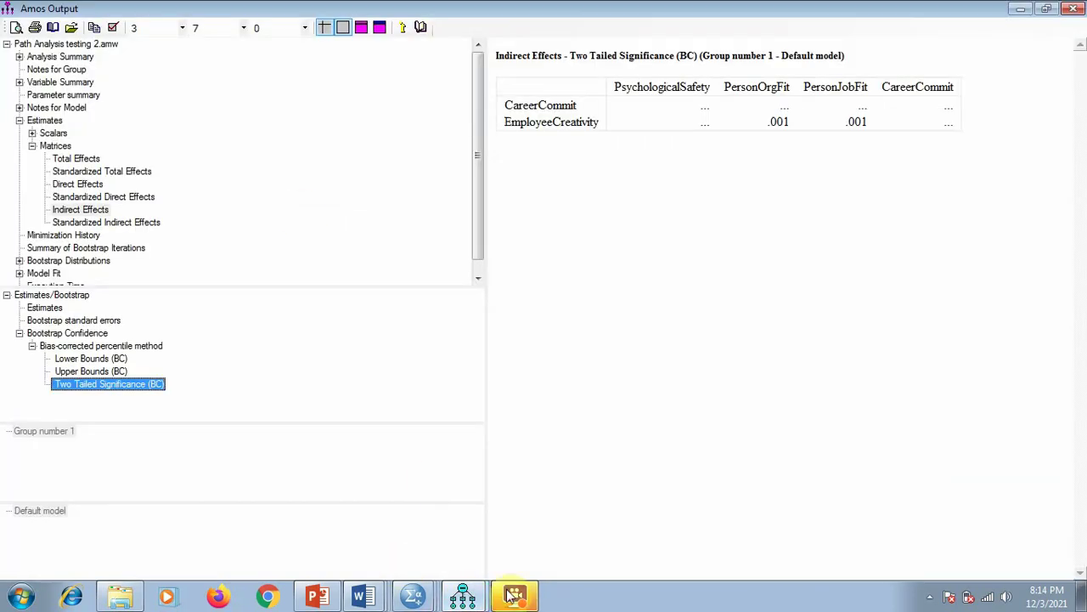
pyautogui.hotkey('alt', 'Tab')
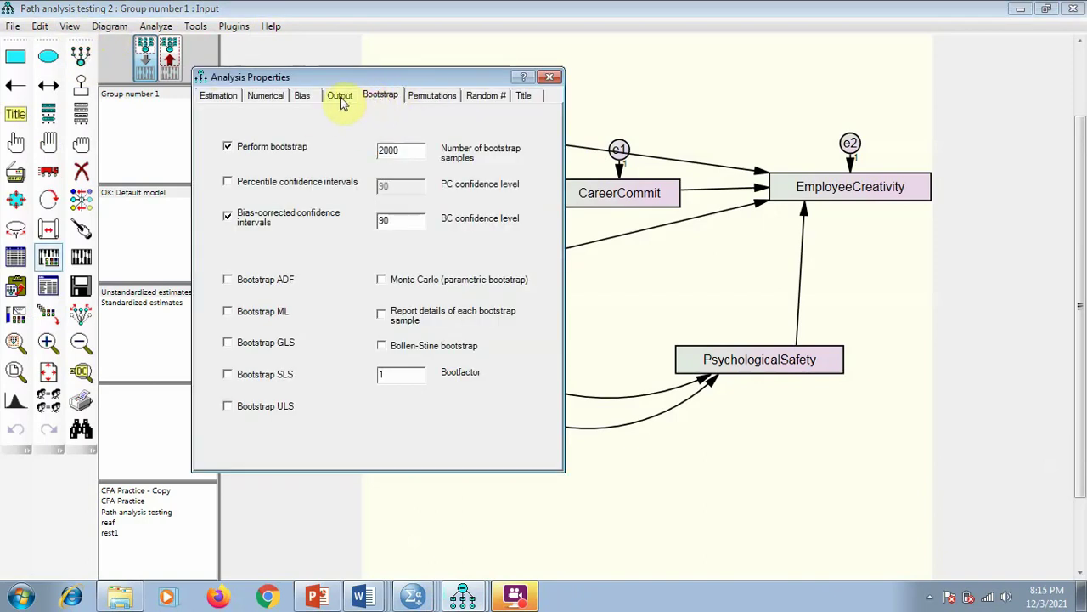
pyautogui.click(341, 97)
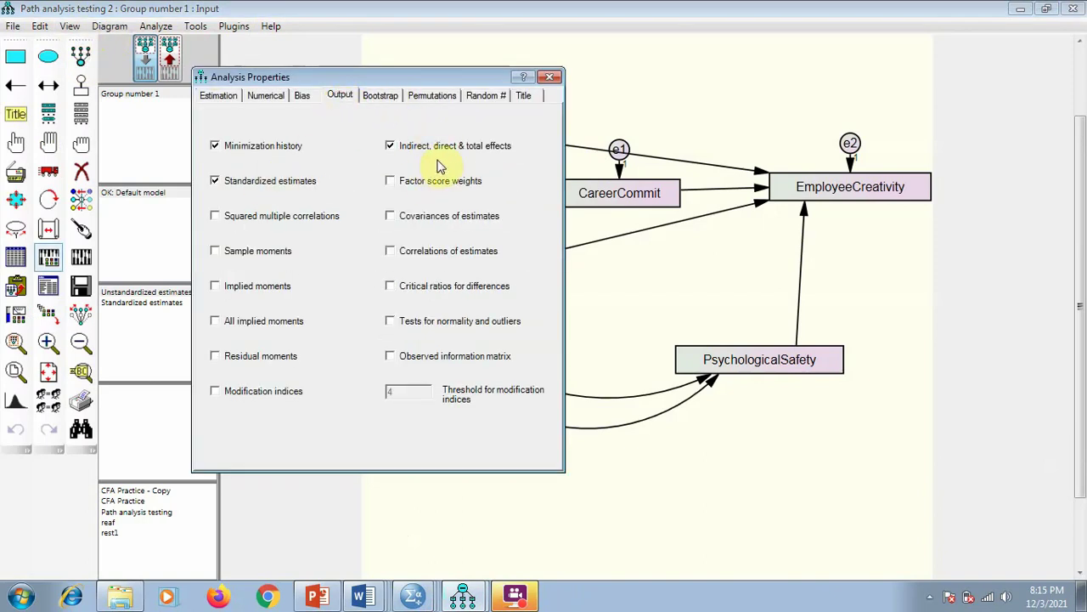
pyautogui.click(553, 78)
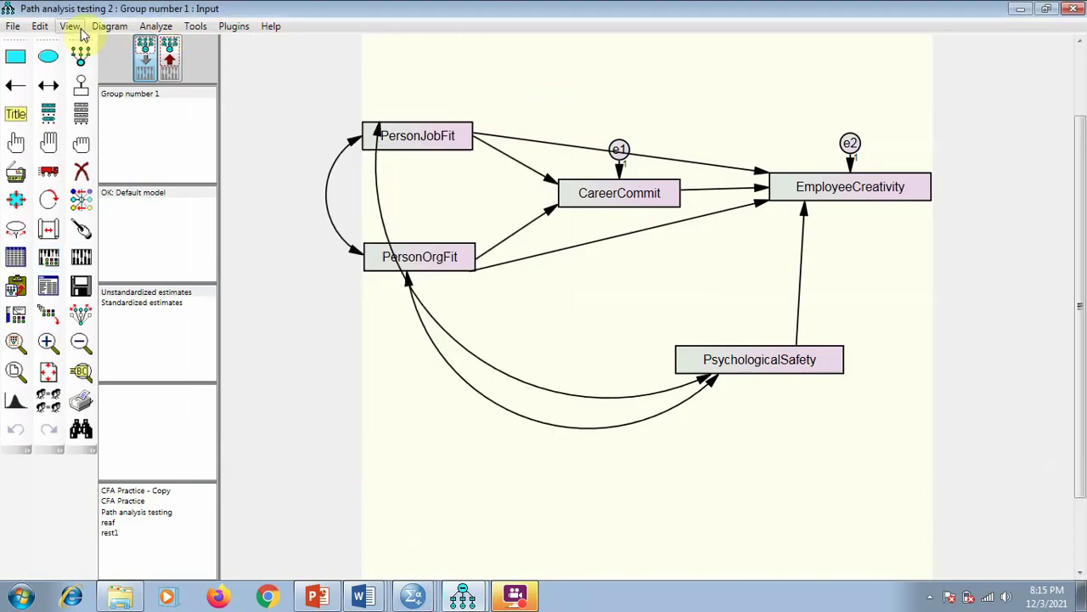
pyautogui.click(415, 595)
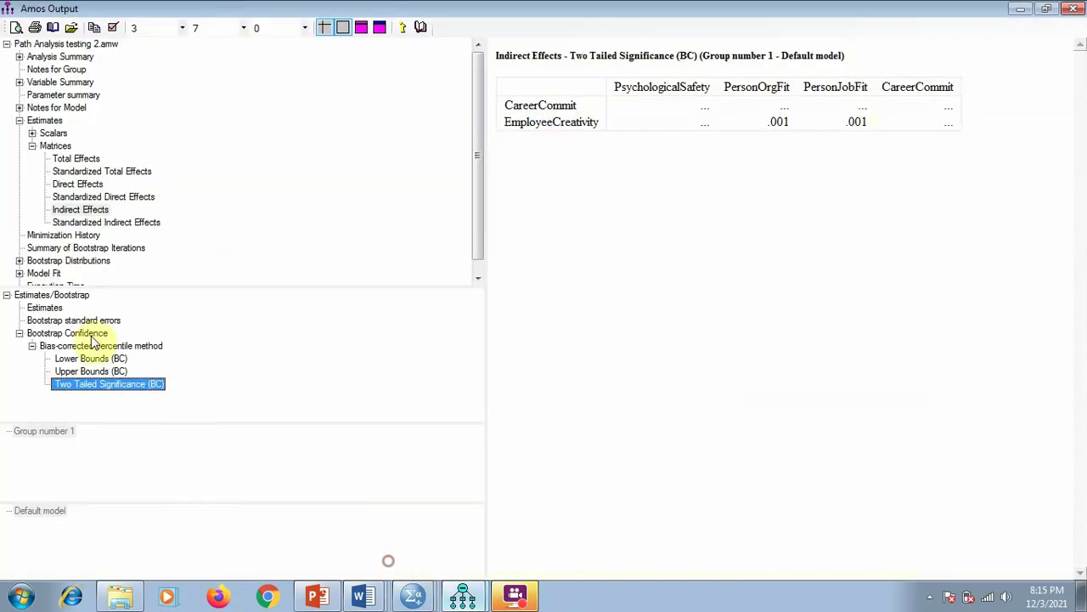
# Review the Total, Direct and Indirect Effects estimate tables in the Amos output.
pyautogui.click(54, 146)
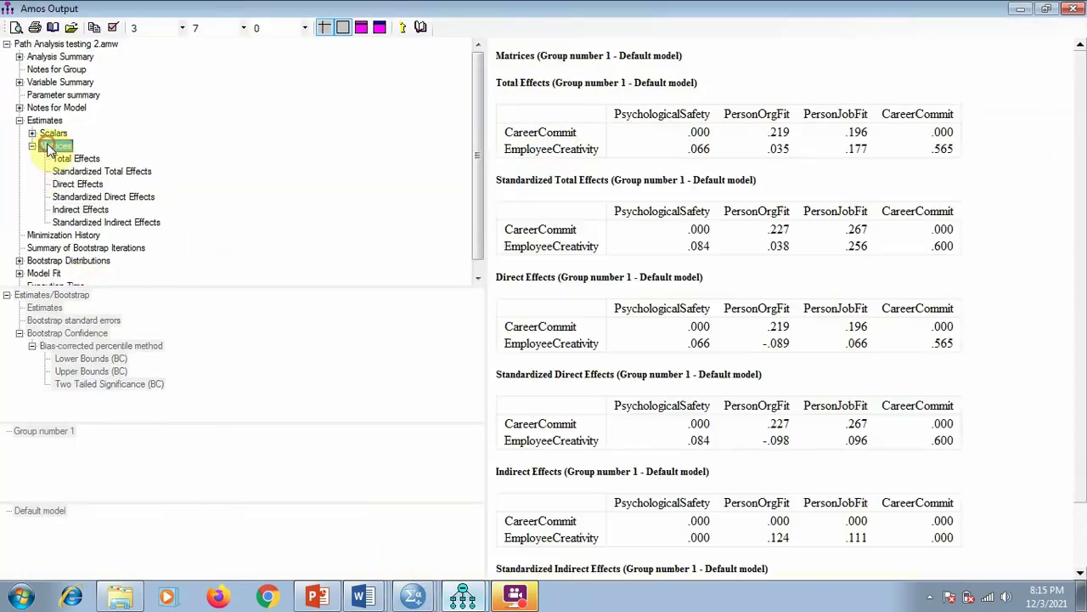
pyautogui.click(73, 159)
pyautogui.click(77, 183)
pyautogui.click(83, 209)
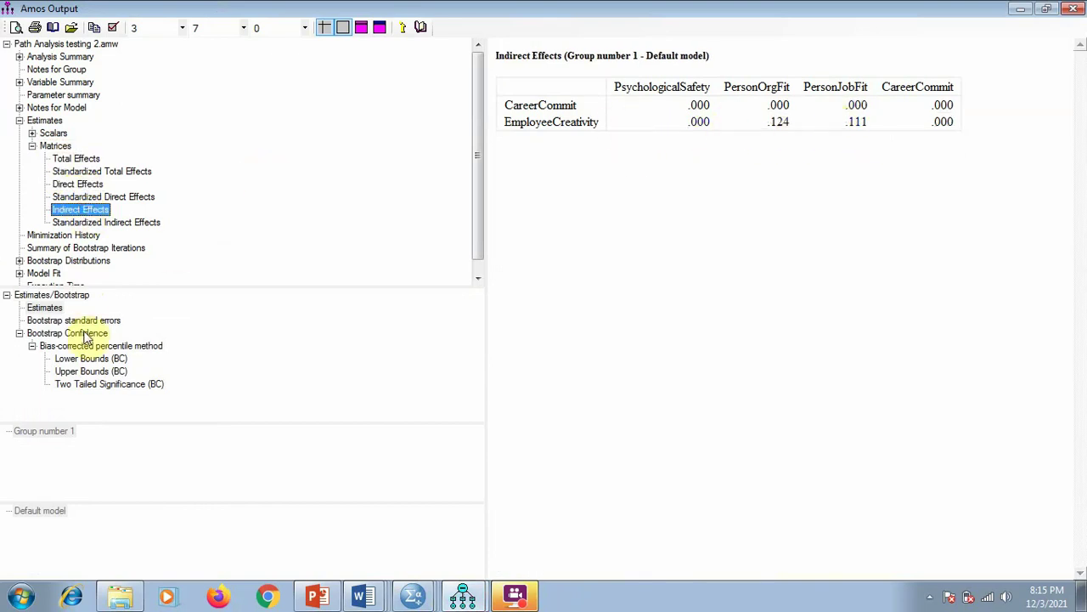
pyautogui.click(65, 160)
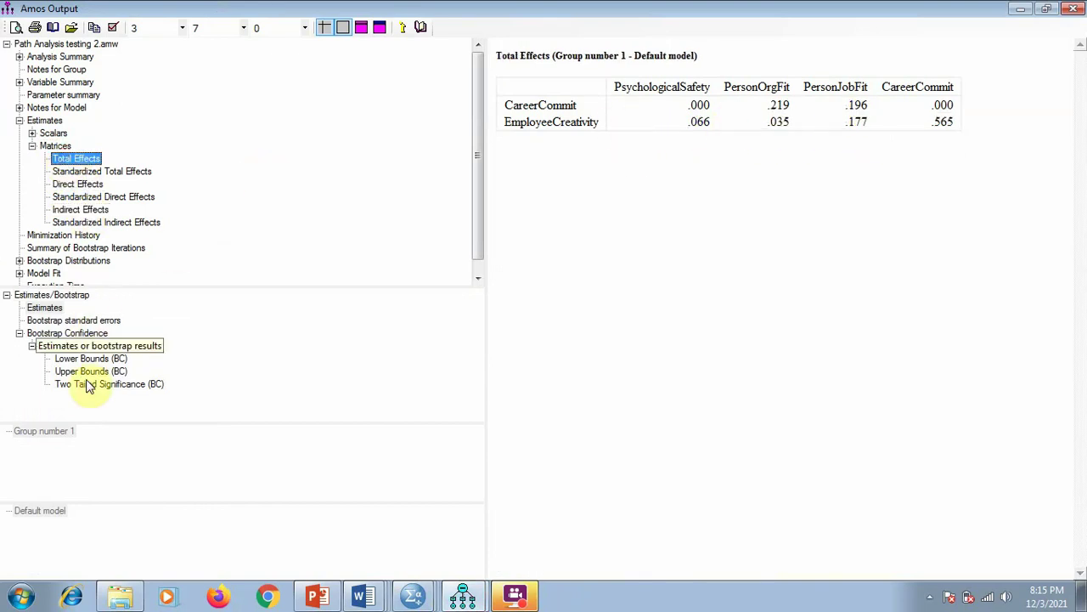
# Check the bias-corrected two-tailed significance of the direct, indirect and total effects.
pyautogui.click(85, 384)
pyautogui.click(78, 185)
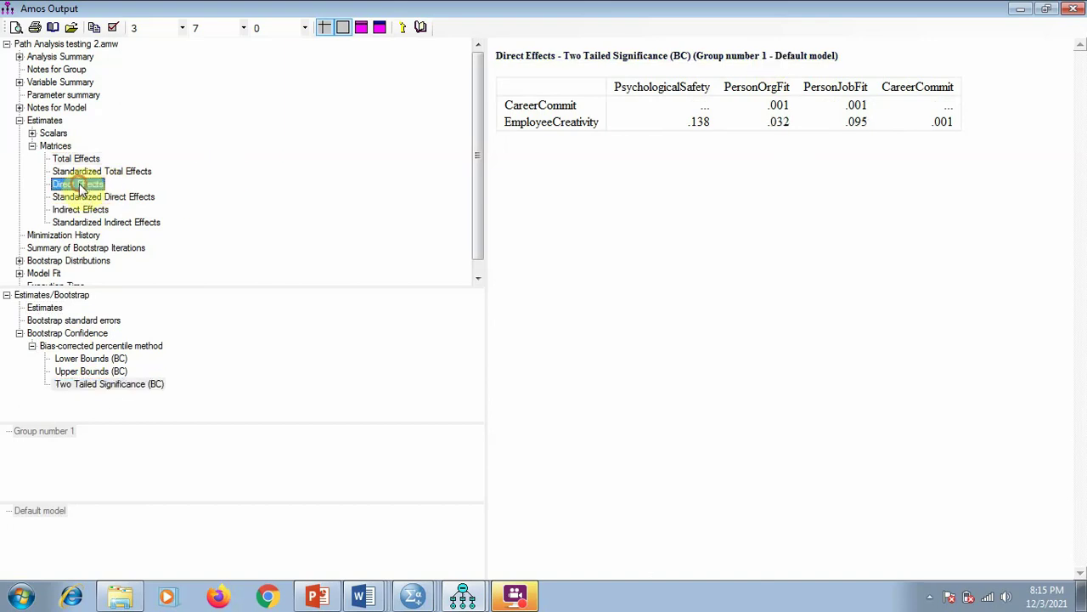
pyautogui.click(85, 210)
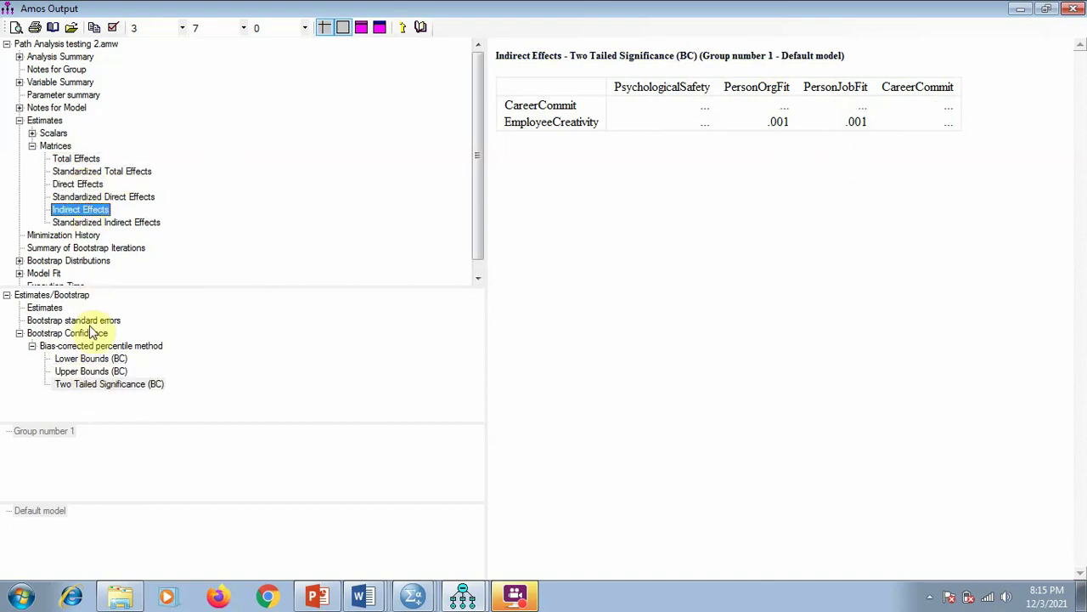
pyautogui.click(88, 160)
pyautogui.click(76, 185)
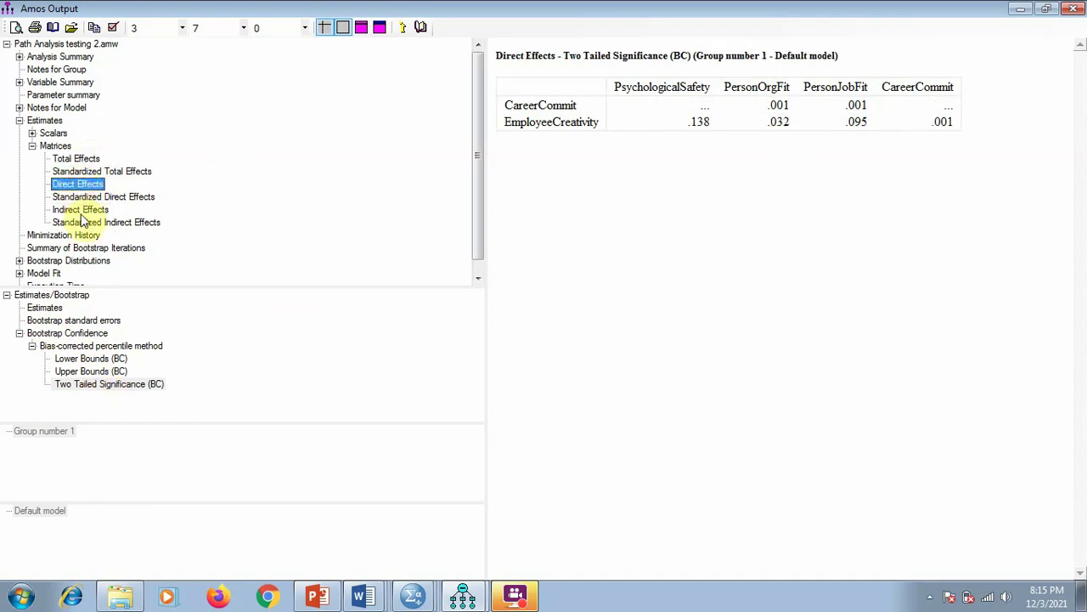
pyautogui.click(81, 209)
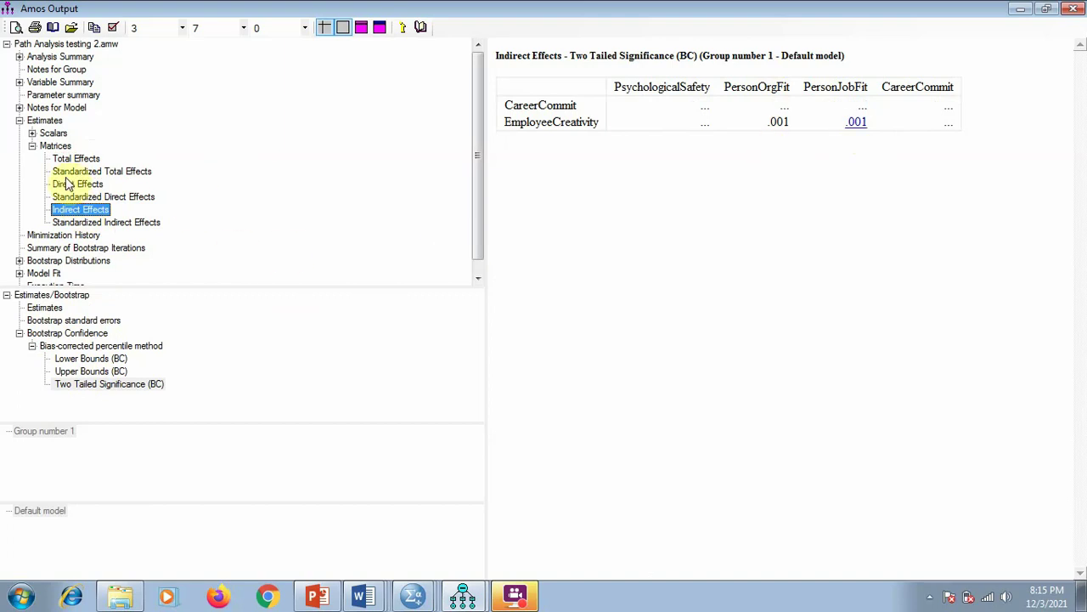
# Compare the indirect effect estimates with their bootstrap lower bounds, upper bounds and significance.
pyautogui.click(44, 306)
pyautogui.click(43, 332)
pyautogui.click(51, 345)
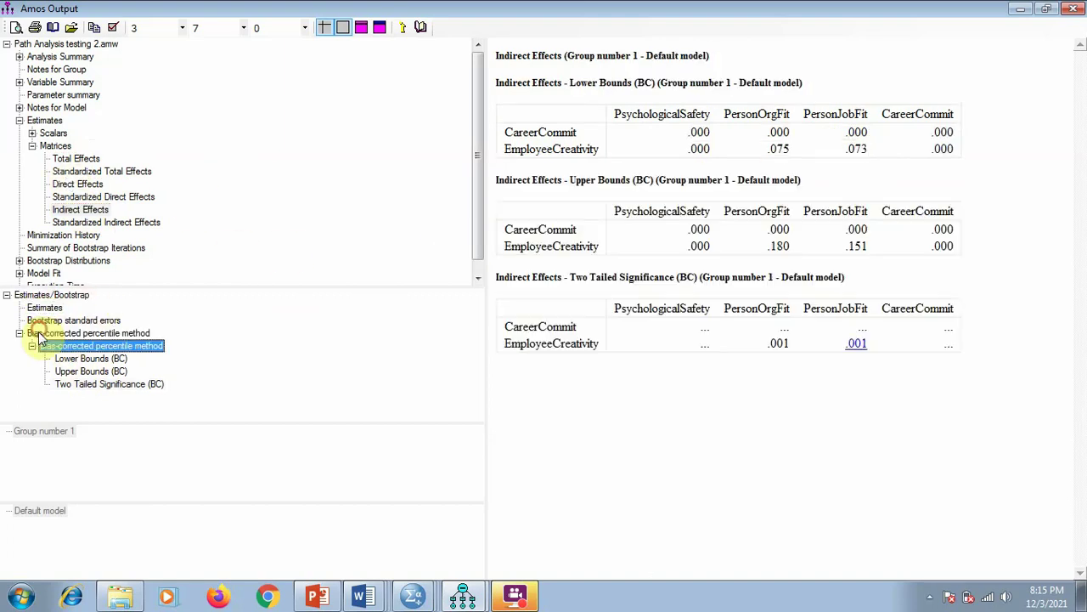
pyautogui.click(46, 307)
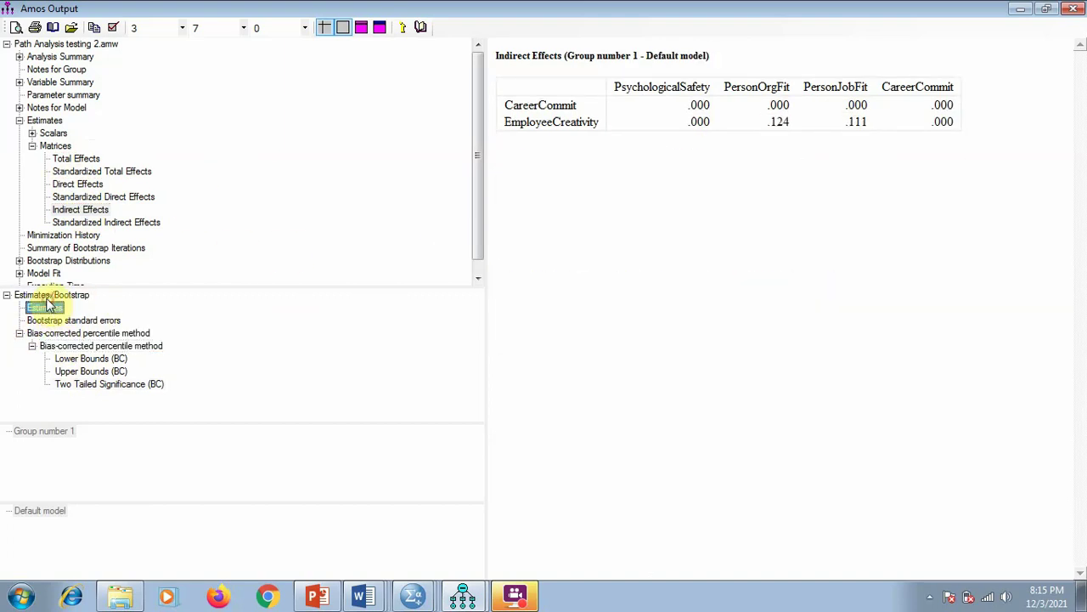
pyautogui.click(19, 333)
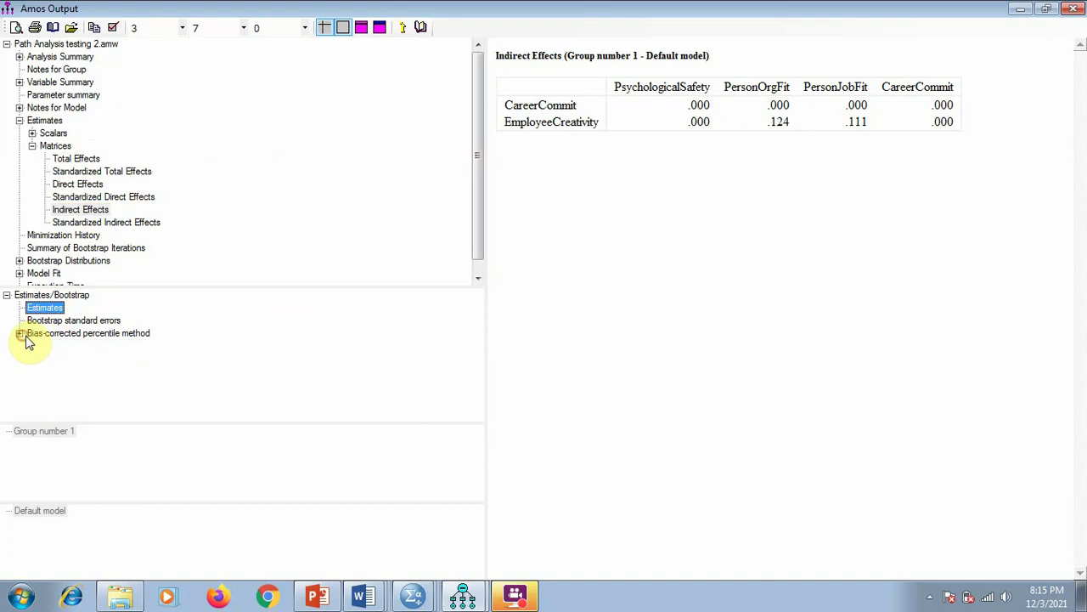
# Recheck the total, direct and indirect estimates, including indirect effects .124 and .111, before returning to Word.
pyautogui.click(83, 158)
pyautogui.click(83, 184)
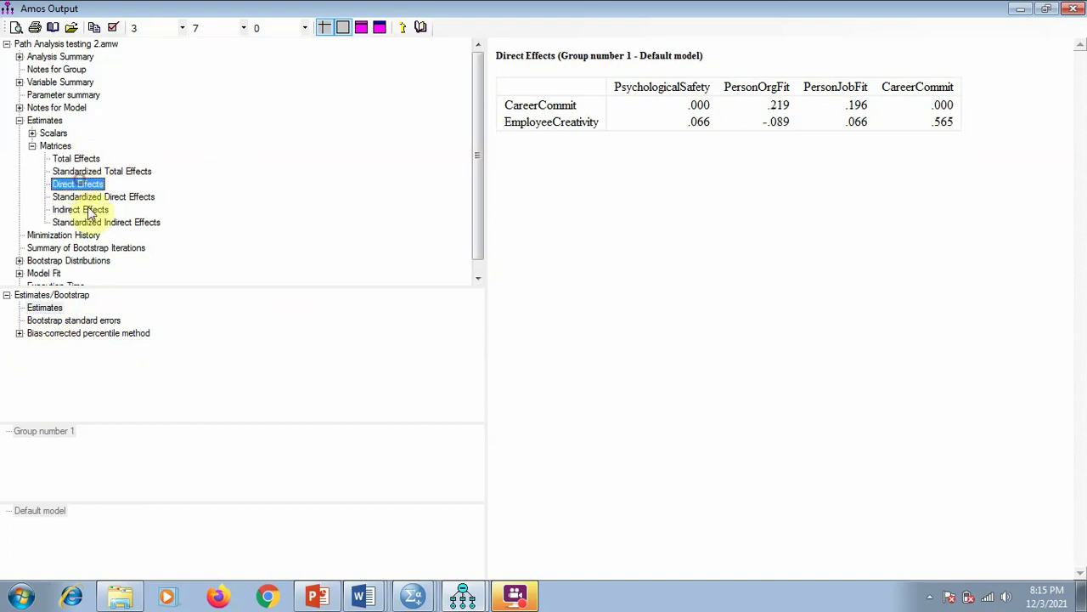
pyautogui.click(84, 209)
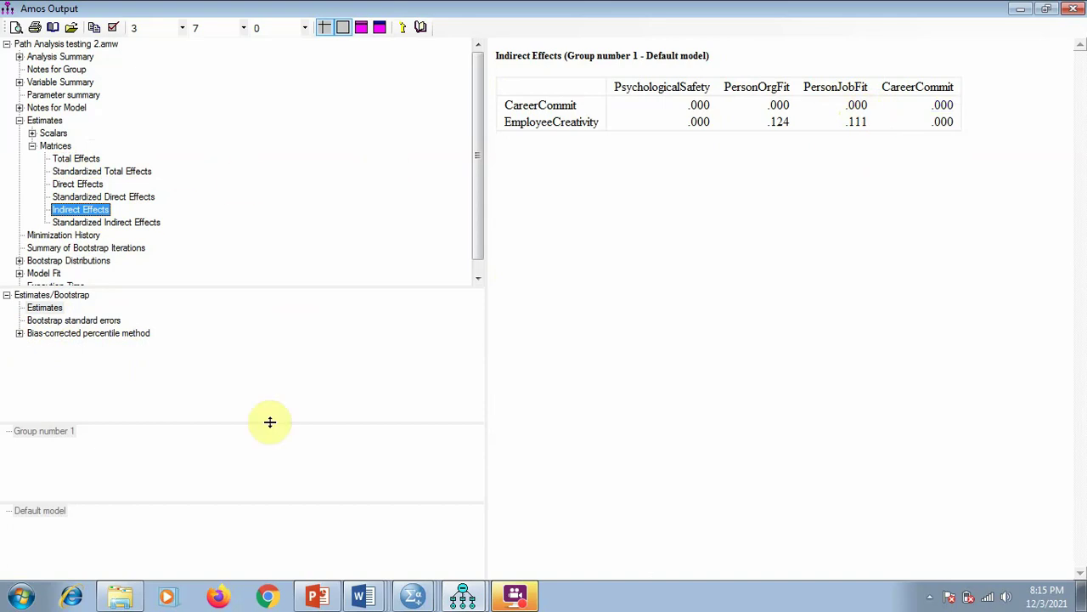
pyautogui.click(363, 596)
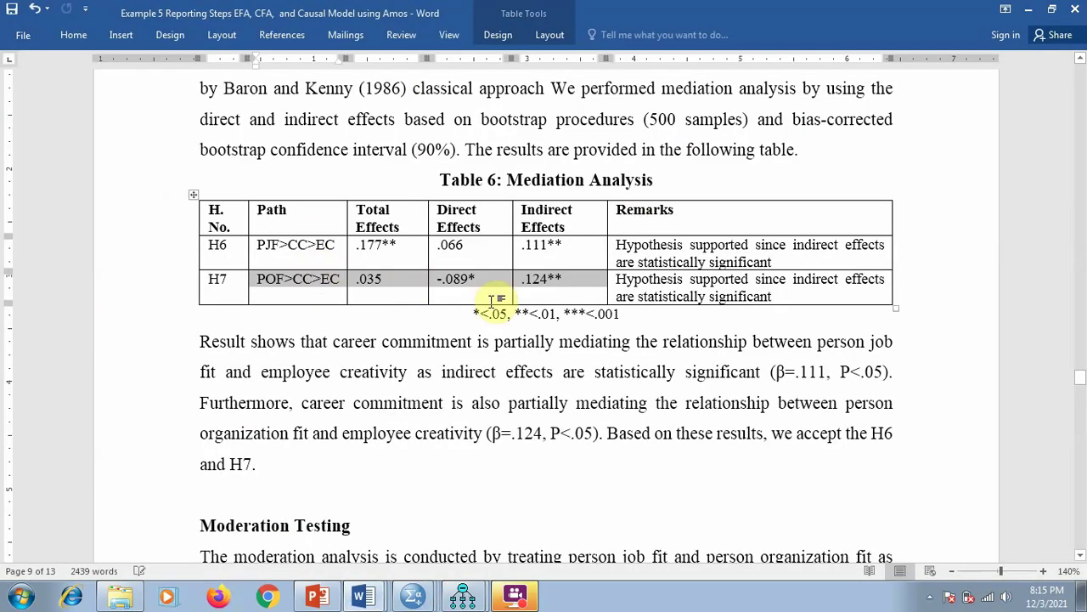
pyautogui.click(387, 433)
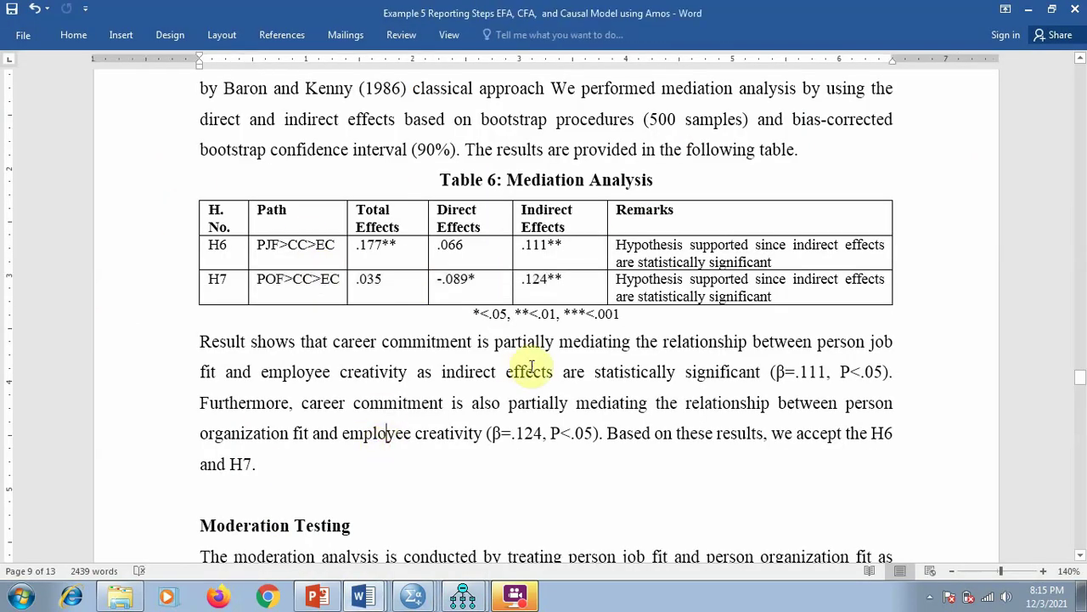
pyautogui.scroll(-3, 526, 361)
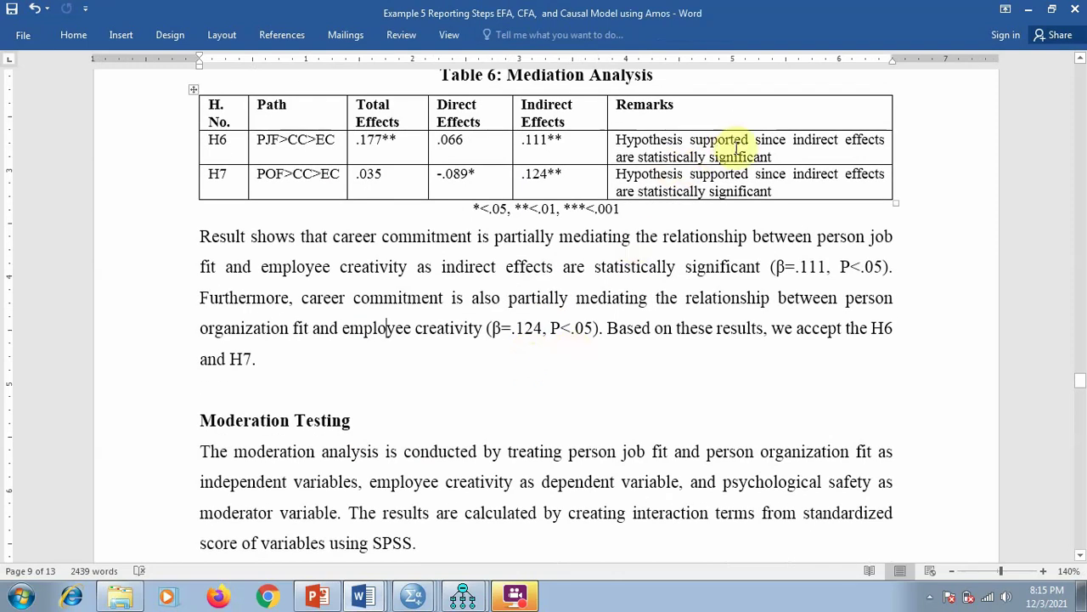
pyautogui.scroll(3, 633, 255)
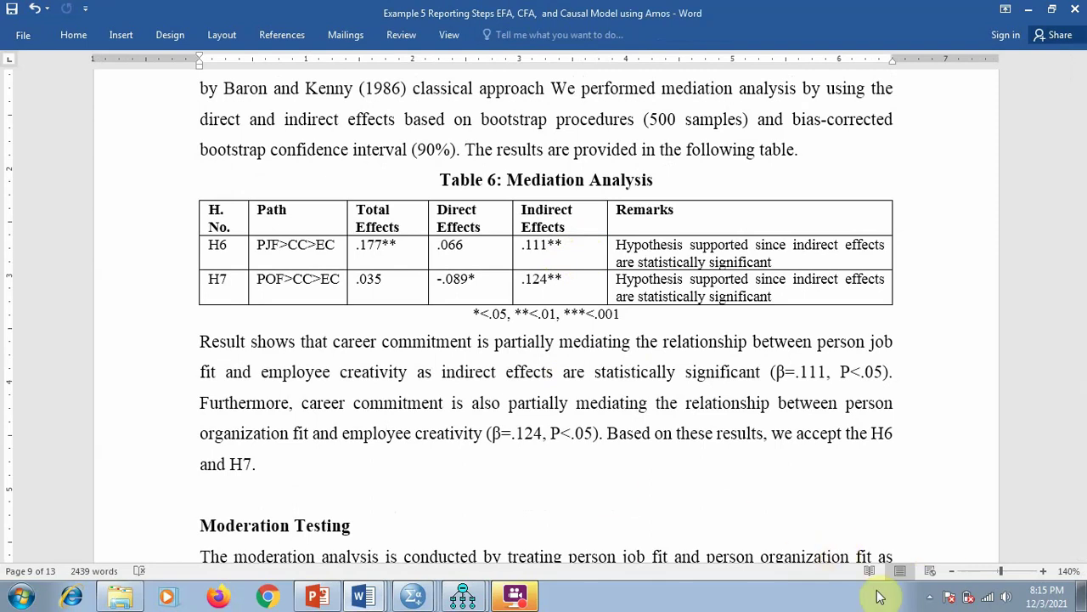
pyautogui.click(933, 598)
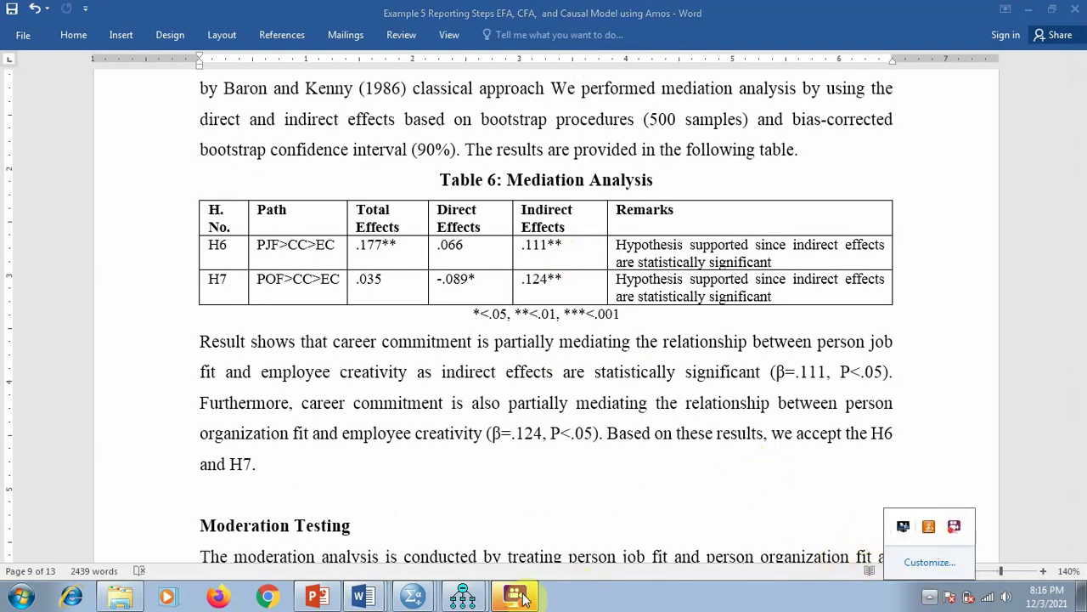